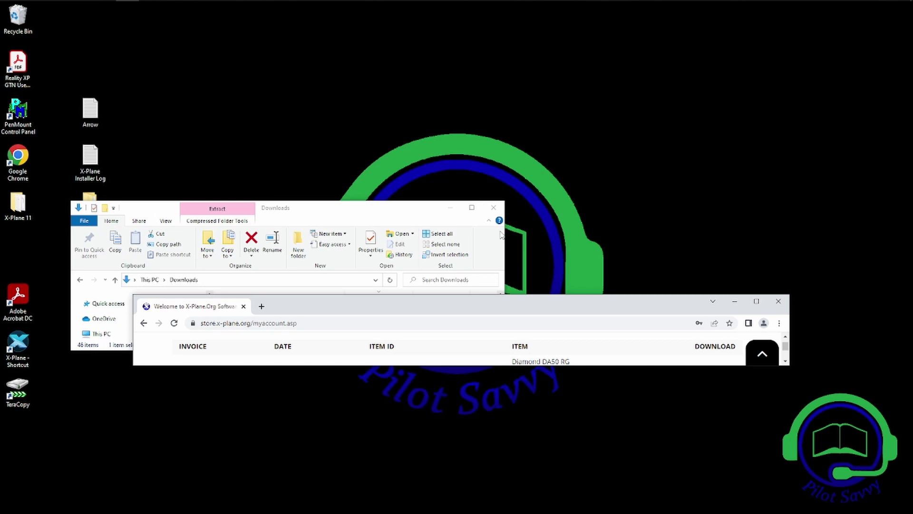
Open the X-Plane 11 desktop folder in a second File Explorer window
left_click(408, 210)
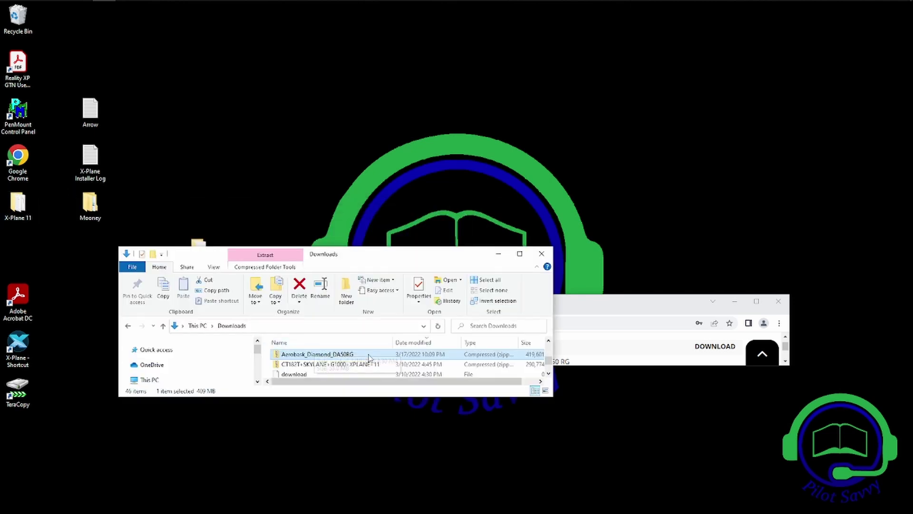
left_click(21, 209)
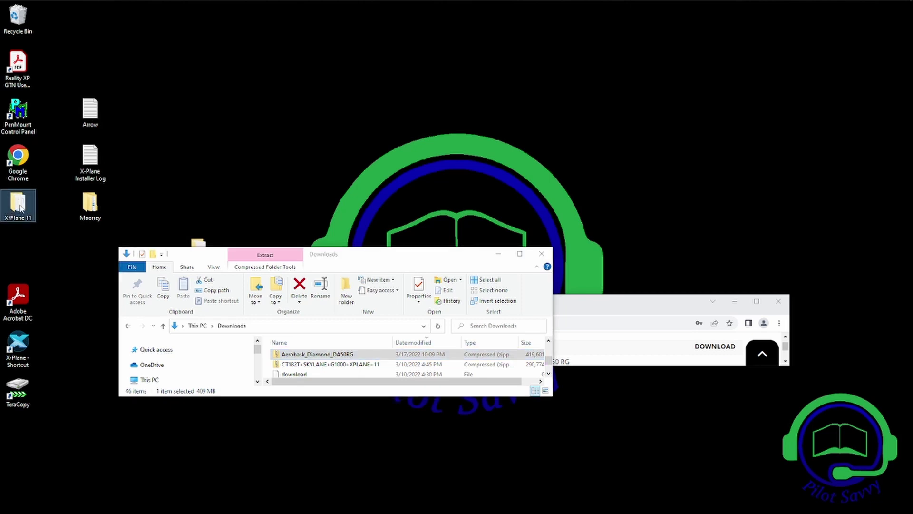
double_click(21, 209)
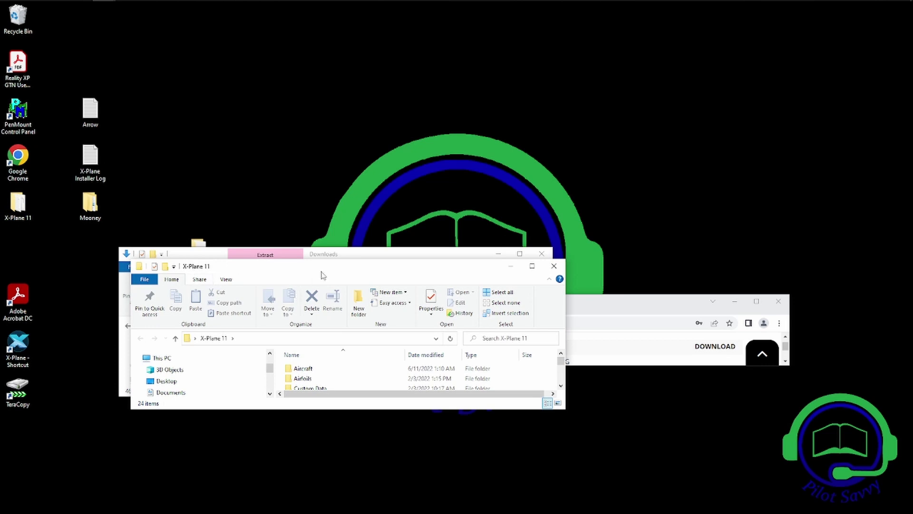
Stack a taller X-Plane 11 window above Downloads and show the Aerobask zip's Extract options
left_click_drag(316, 269, 375, 98)
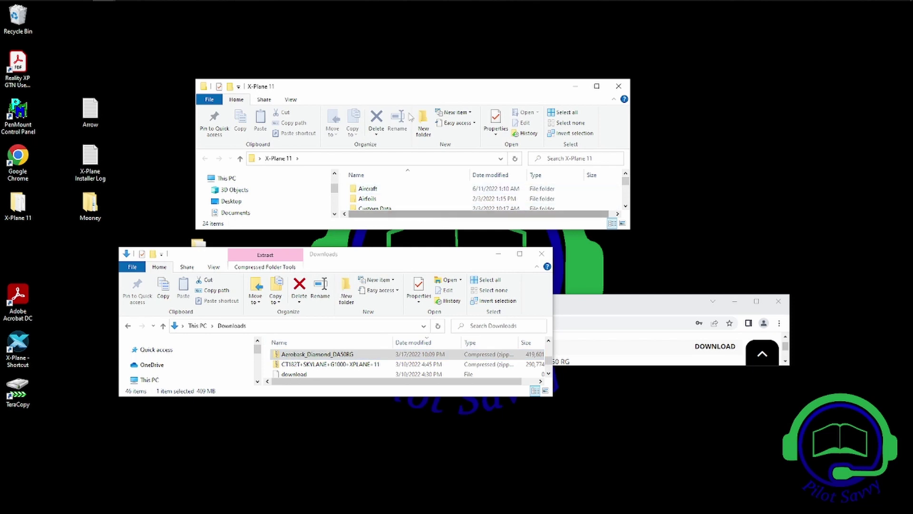
left_click_drag(394, 81, 381, 18)
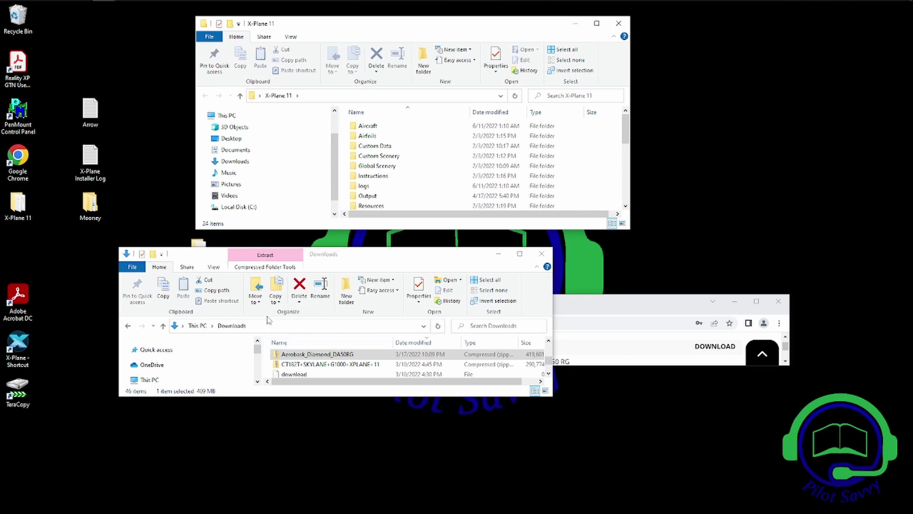
left_click(292, 357)
left_click(263, 256)
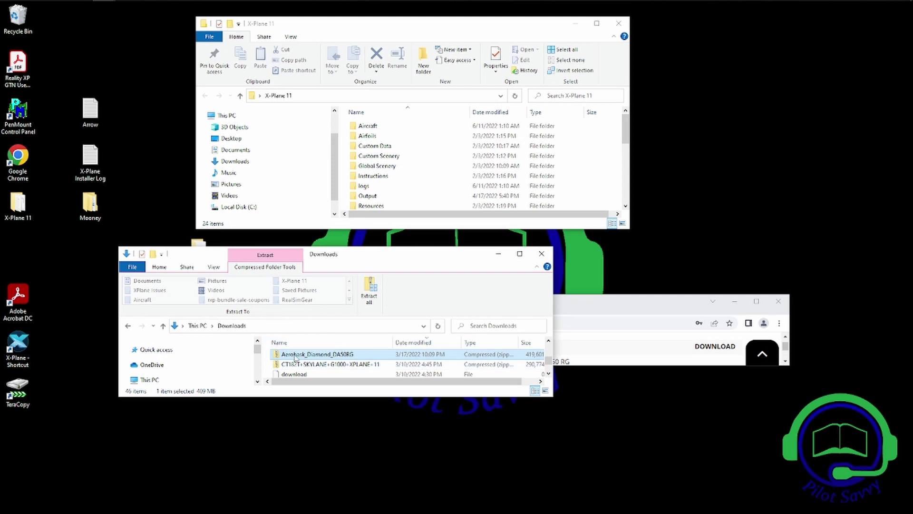
Open the Aerobask_Diamond_DA50RG zip in an enlarged window and browse into its Diamond DA50RG folder
double_click(295, 355)
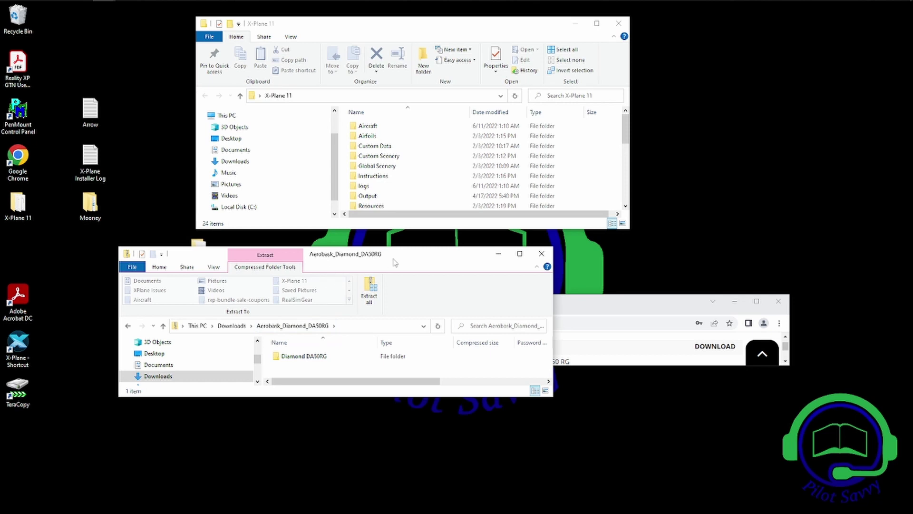
left_click_drag(395, 261, 309, 298)
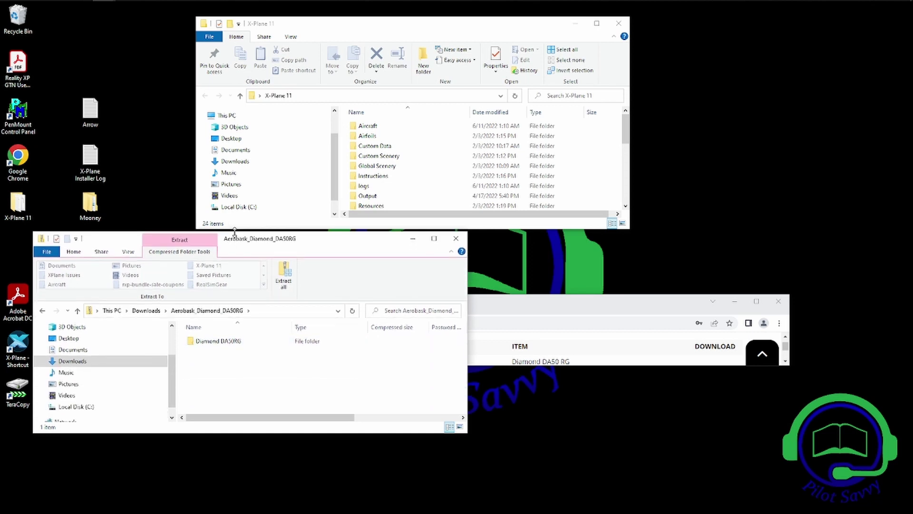
left_click_drag(236, 283, 234, 231)
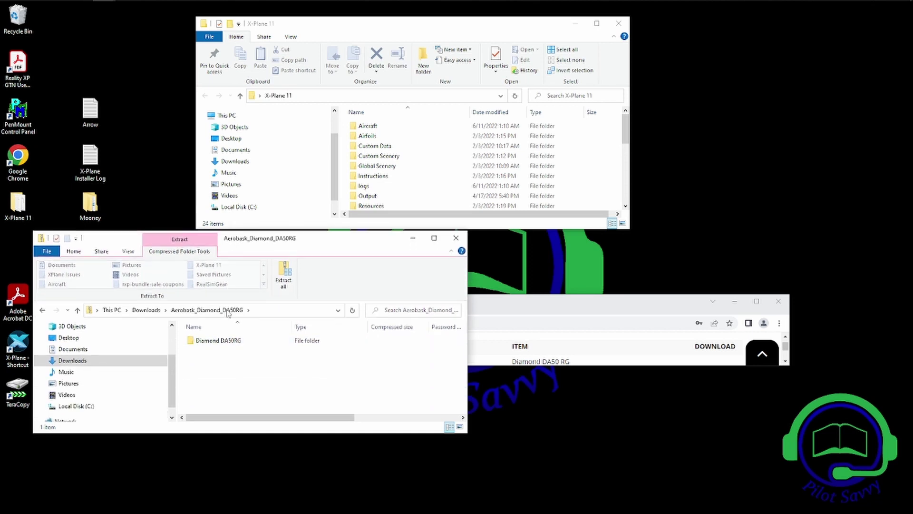
double_click(209, 340)
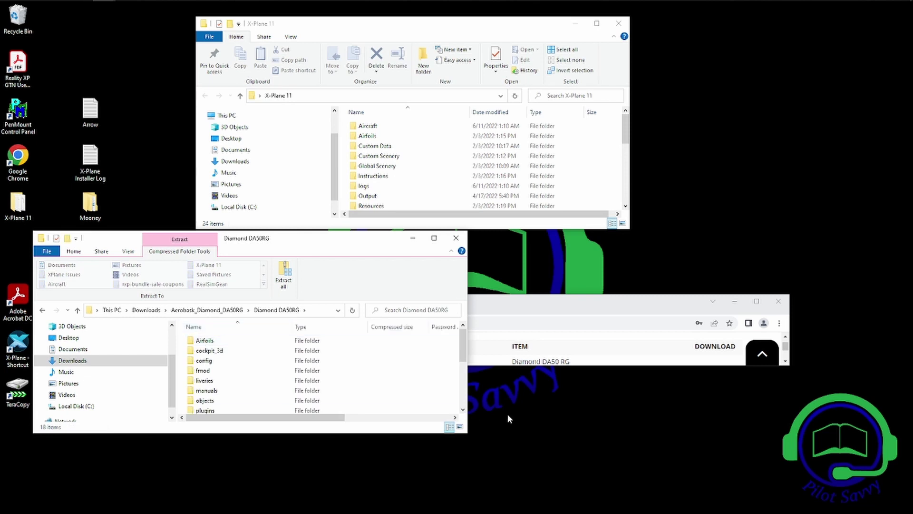
left_click_drag(458, 350, 465, 330)
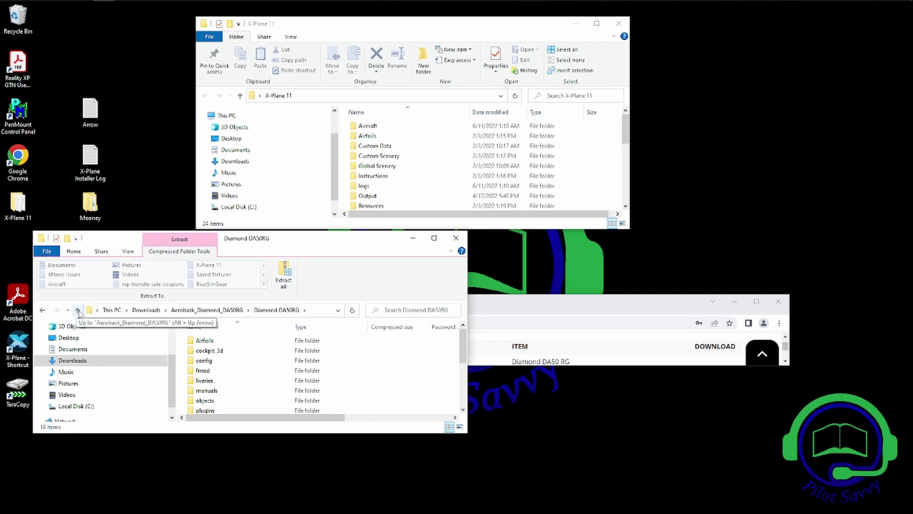
Return to the archive's top level and scroll through the X-Plane 11 folder's 24 items
left_click(78, 310)
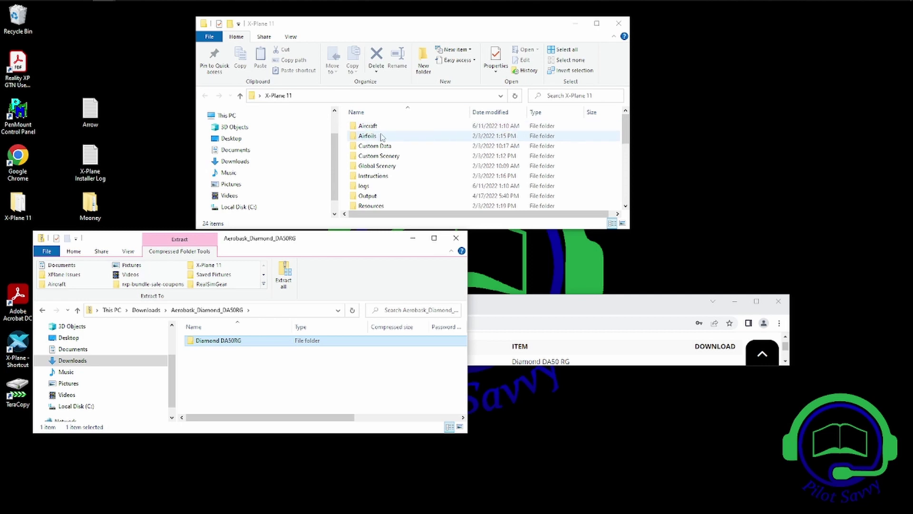
scroll(381, 129, "down", 1)
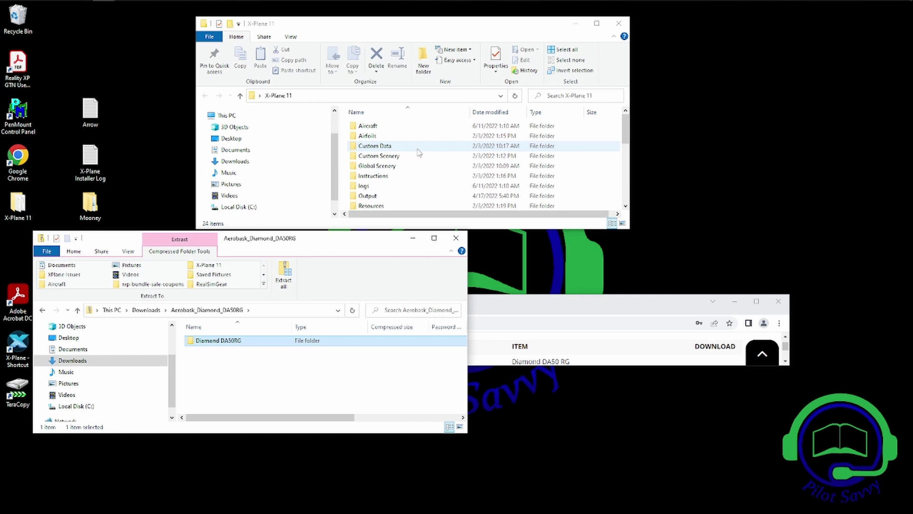
scroll(418, 152, "down", 1)
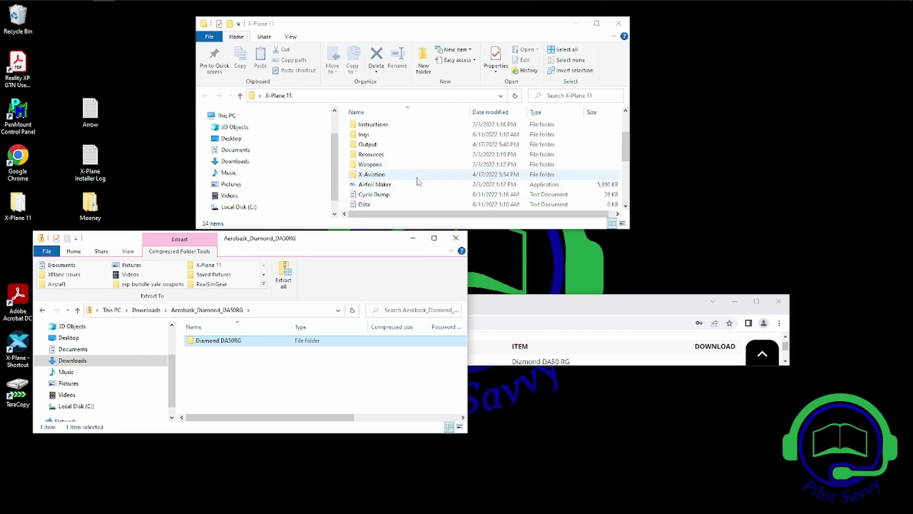
scroll(418, 181, "up", 1)
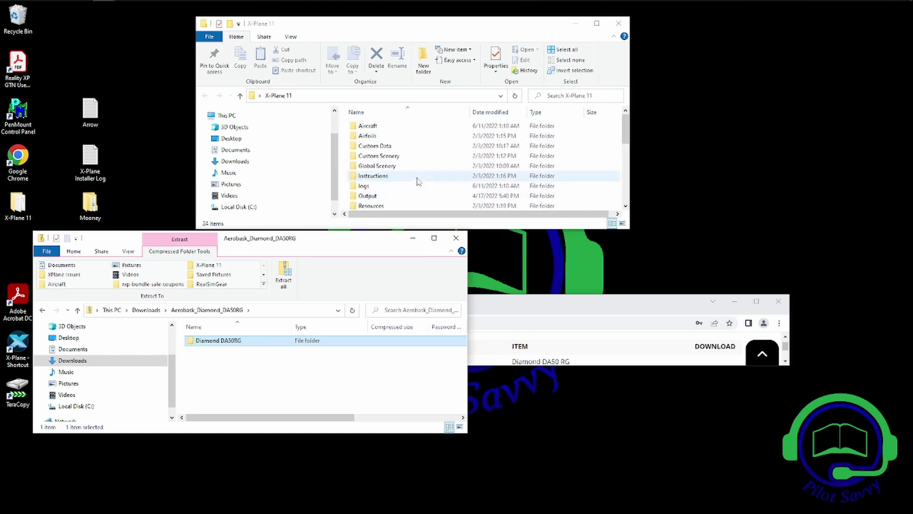
scroll(417, 181, "down", 2)
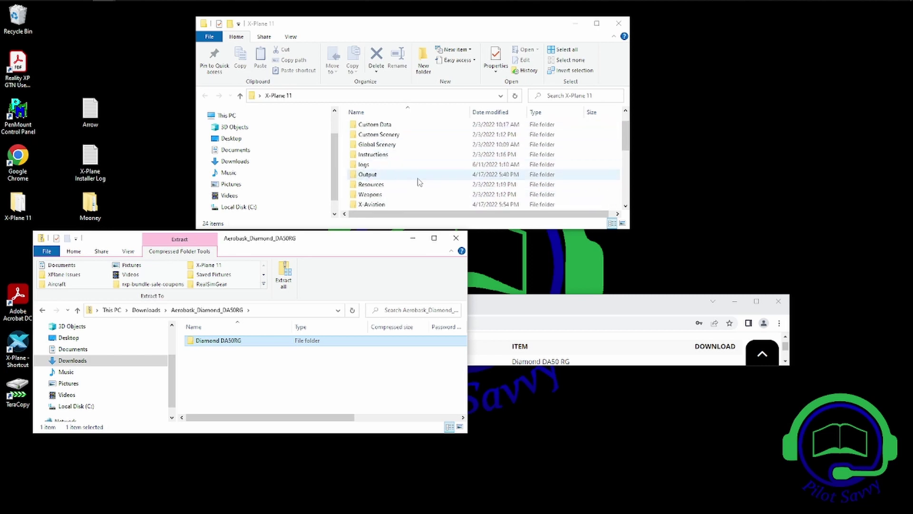
scroll(419, 181, "up", 2)
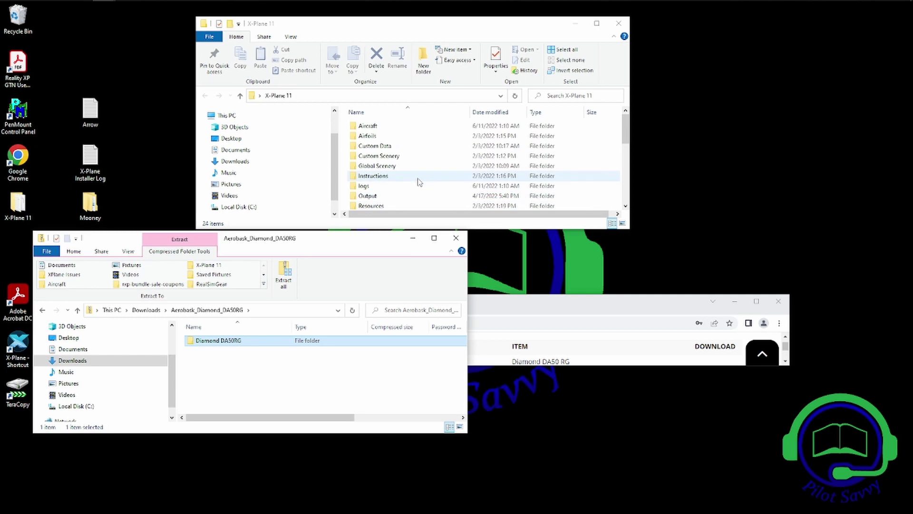
Open X-Plane 11's Aircraft folder to reveal Laminar Research, X-Aviation and two other subfolders
double_click(369, 126)
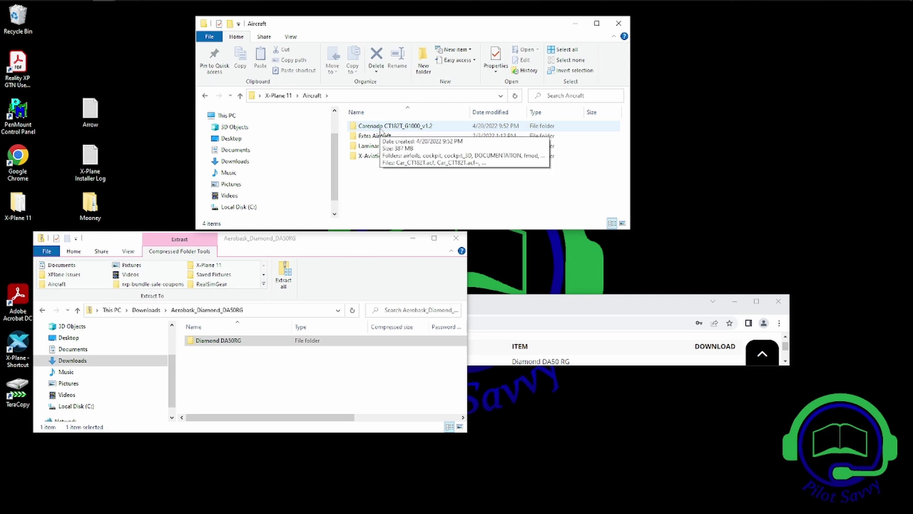
mouse_move(234, 4)
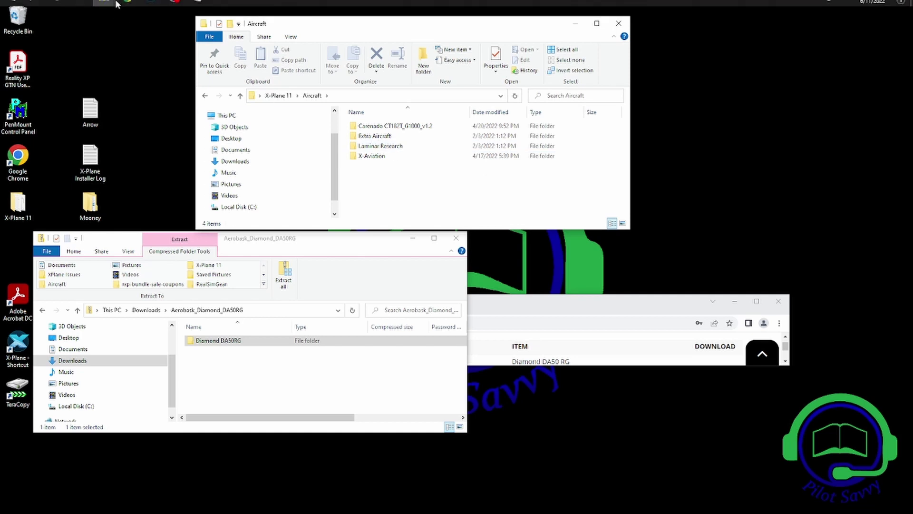
Switch to X-Plane 11, dismiss the overlay prompt, and scan the 27-aircraft list for a DA-50
left_click(151, 13)
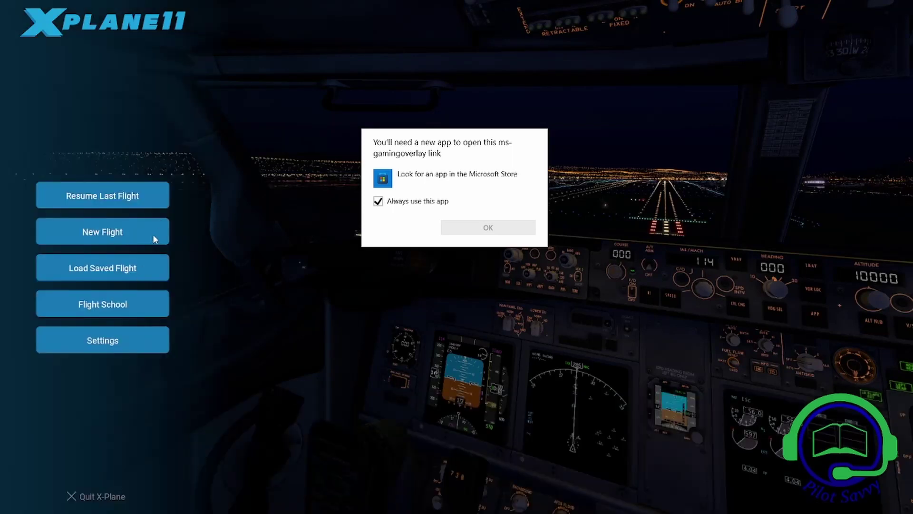
left_click(107, 231)
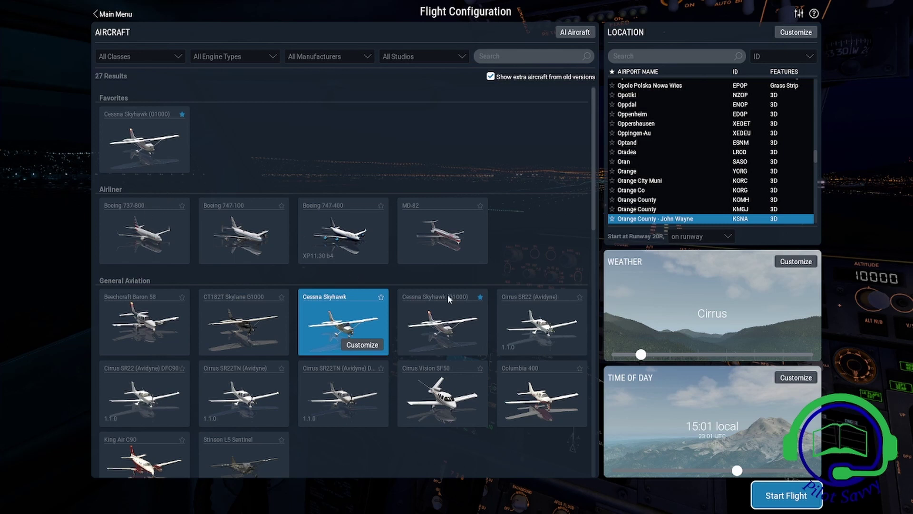
scroll(505, 300, "down", 3)
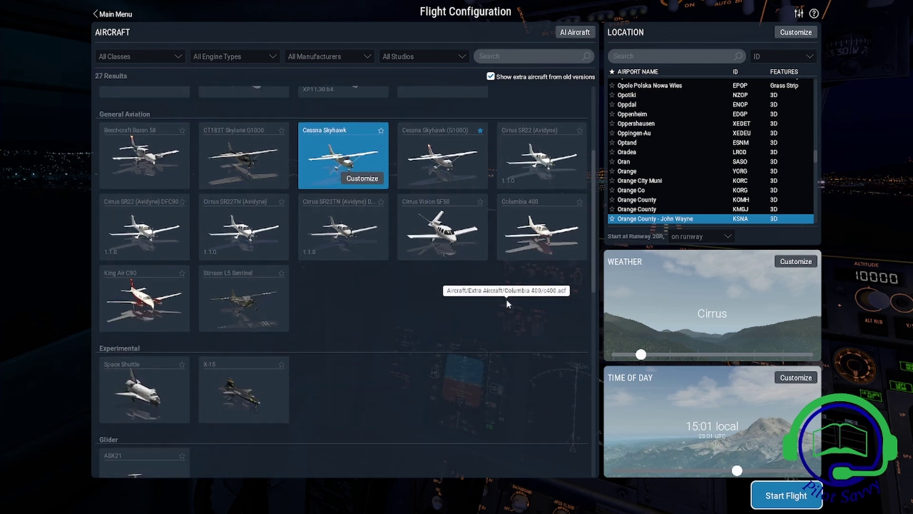
scroll(506, 299, "down", 5)
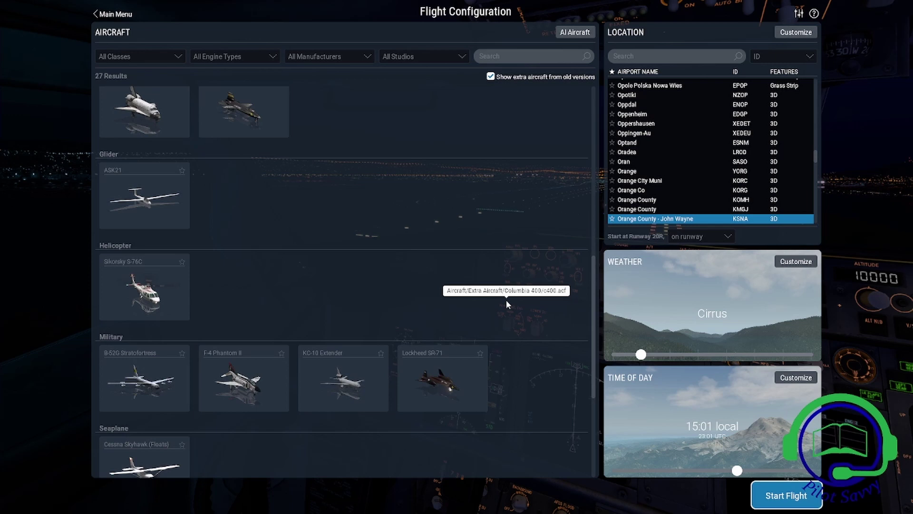
scroll(441, 336, "down", 4)
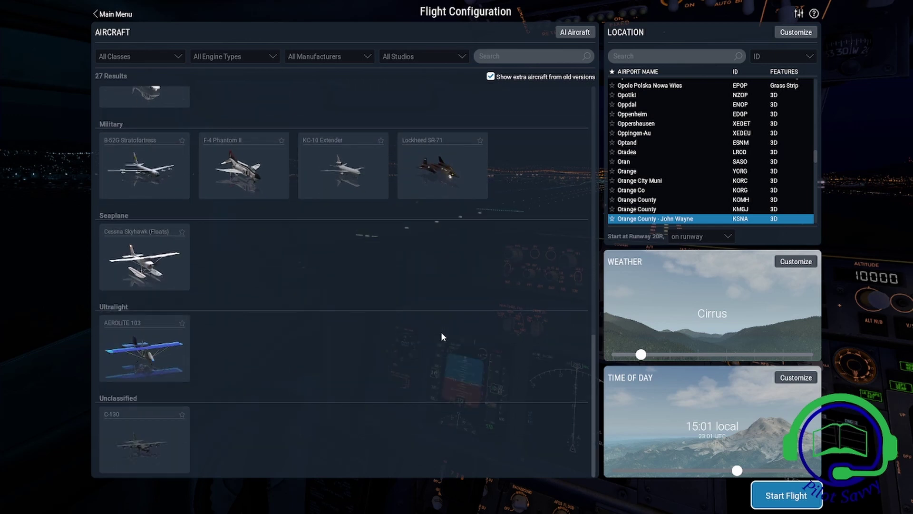
scroll(441, 336, "up", 4)
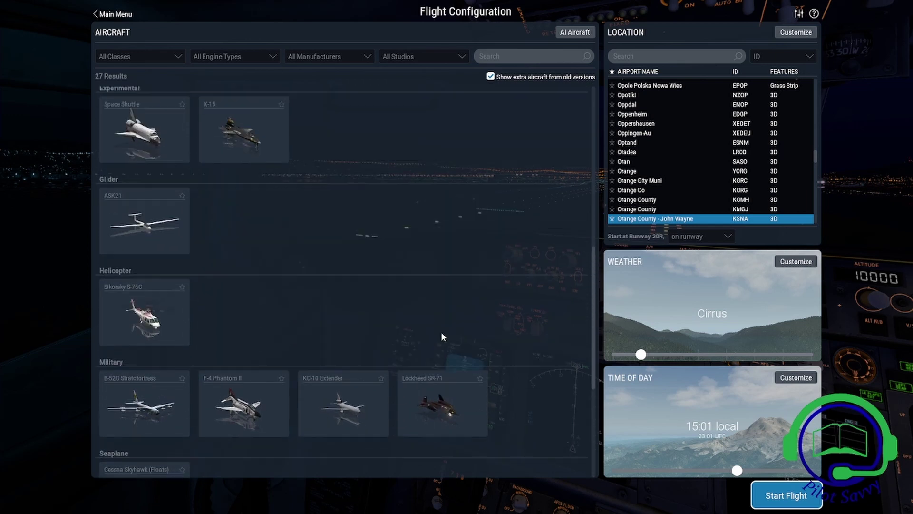
scroll(441, 336, "up", 5)
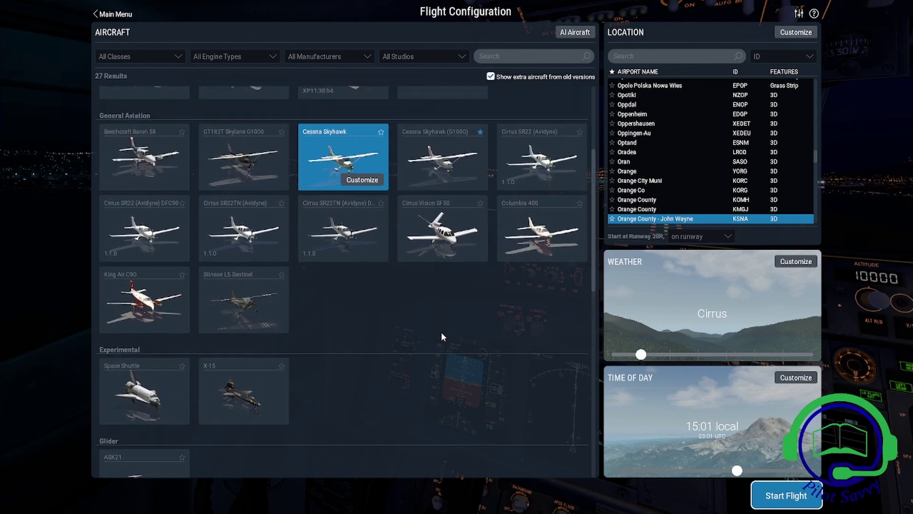
scroll(441, 331, "up", 3)
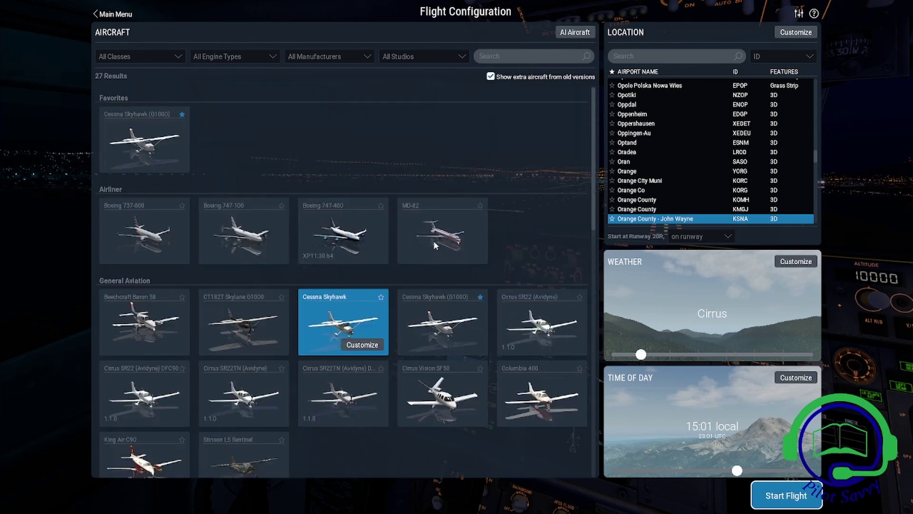
Leave Flight Configuration for X-Plane's main menu
left_click(98, 14)
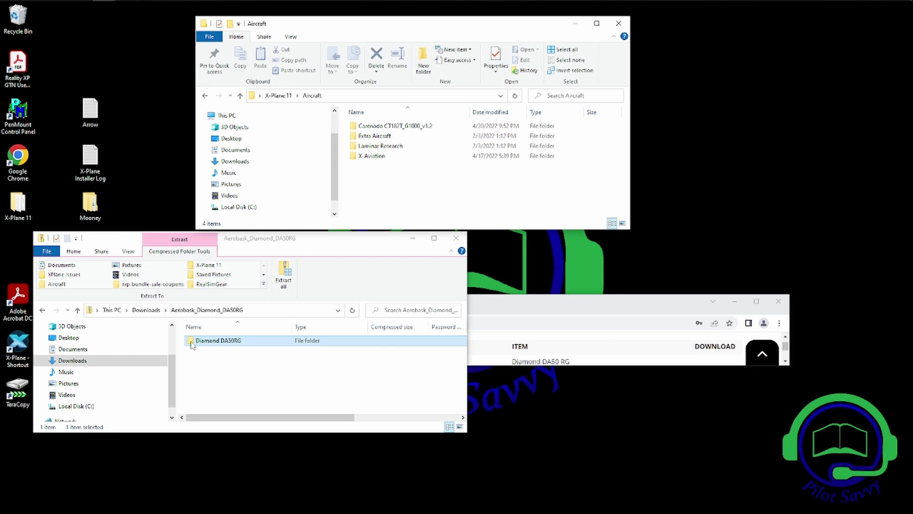
Copy the Diamond DA50RG folder from the zip into X-Plane 11's Aircraft folder
left_click_drag(192, 345, 405, 194)
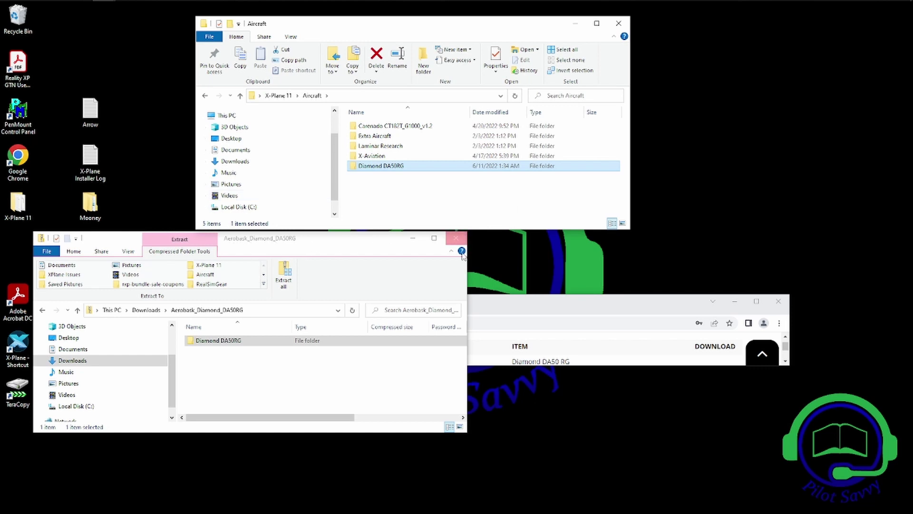
Close the Chrome store page and the Aerobask archive window
left_click(600, 306)
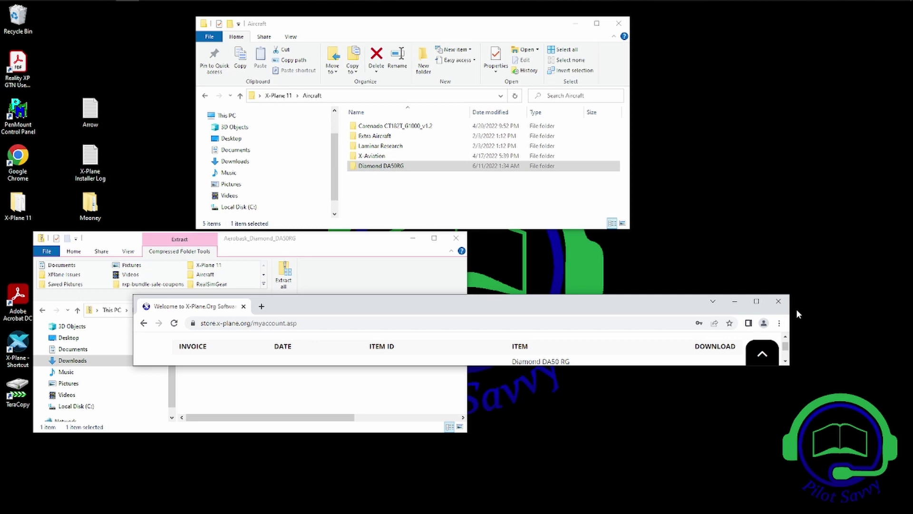
left_click(779, 302)
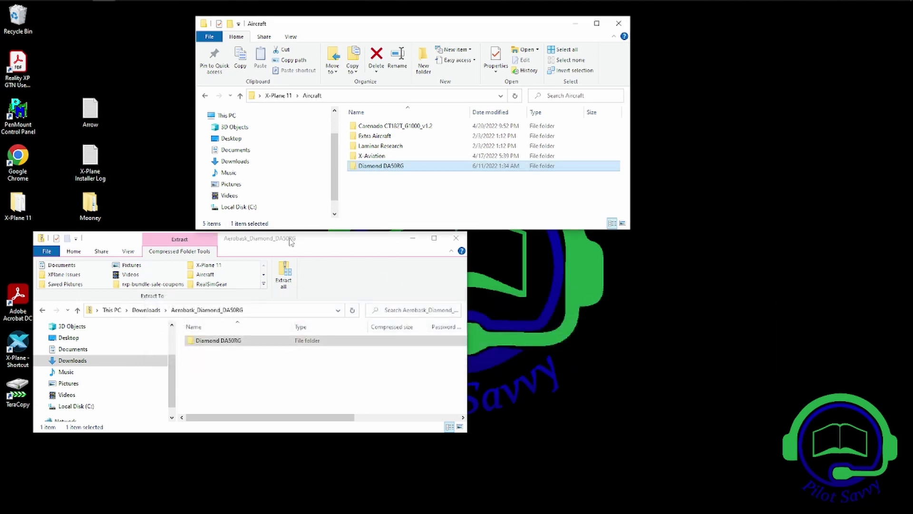
left_click(457, 239)
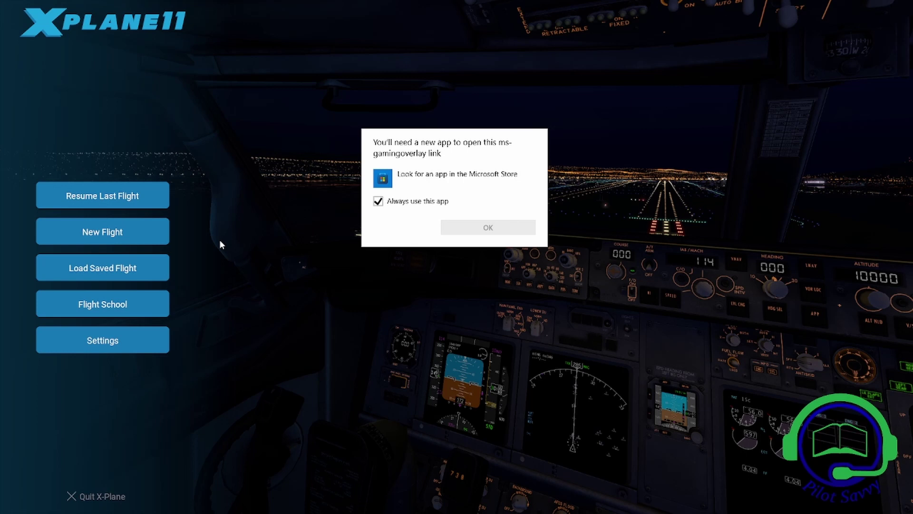
Start a new flight, select the Aerobask Diamond DA-50 RG, and remove it from favourites
left_click(95, 233)
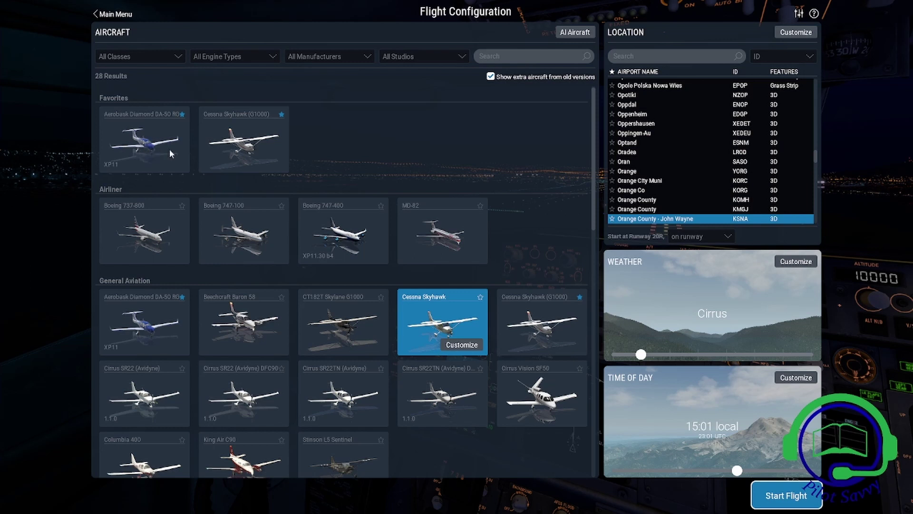
left_click(163, 143)
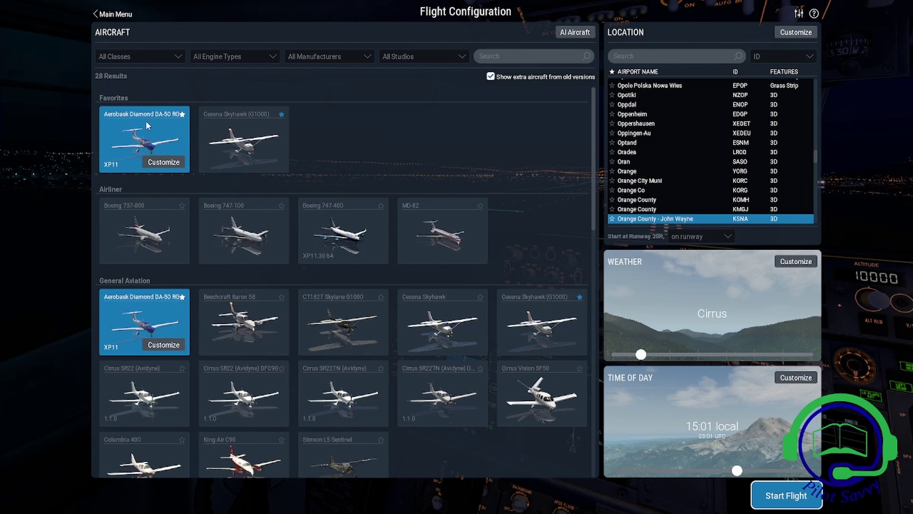
left_click(182, 114)
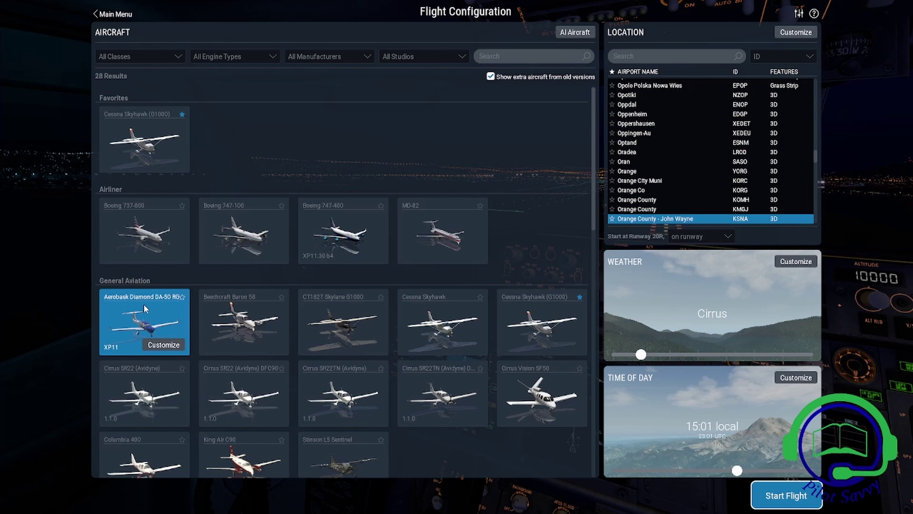
Open the DA-50 RG's details, mark it as a favourite, and start the flight on runway 20R
double_click(144, 320)
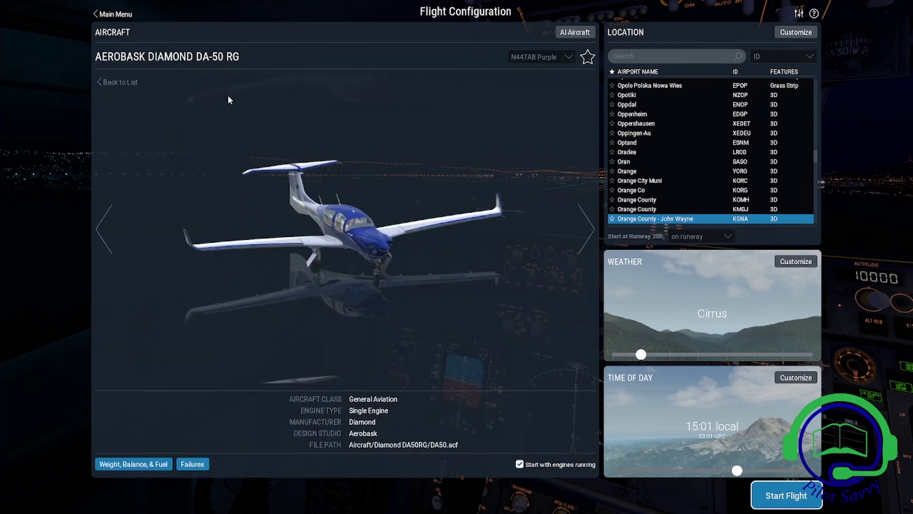
left_click(588, 57)
left_click(783, 488)
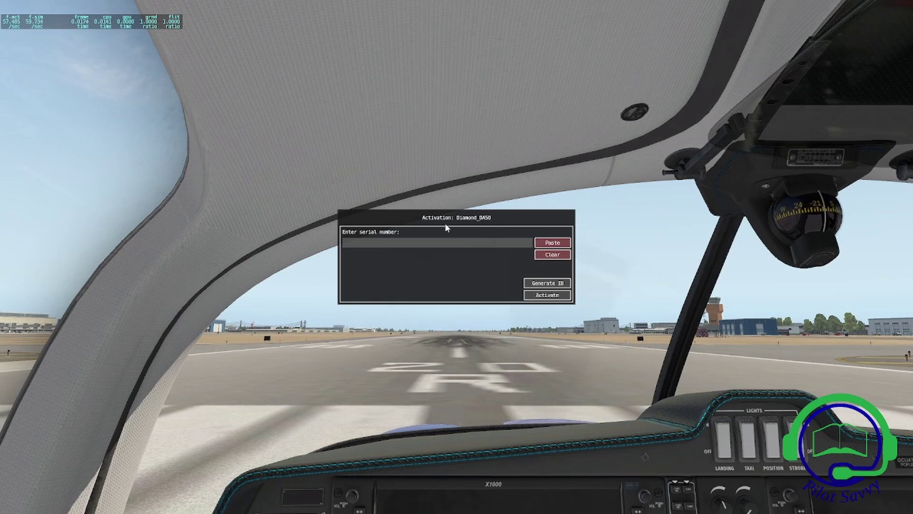
Activate the DA-50 with the pasted serial number and bring the activation window back into view
left_click_drag(390, 217, 141, 390)
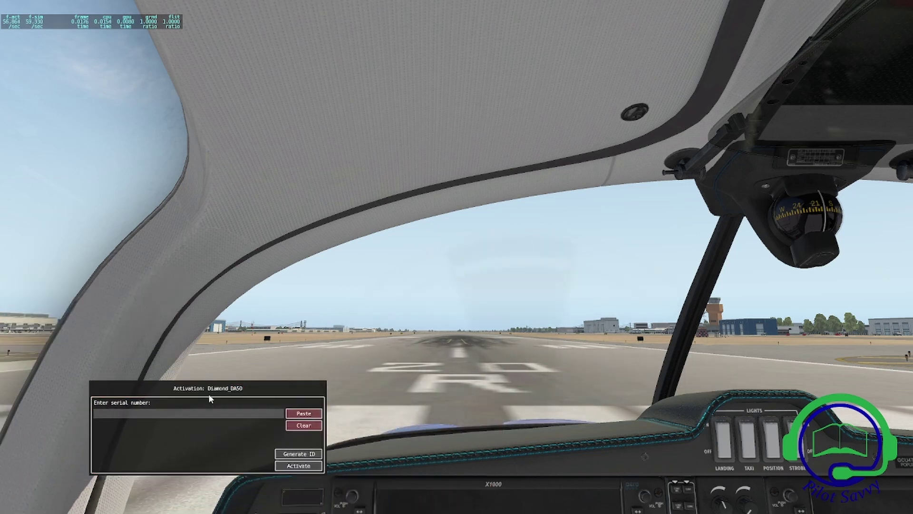
left_click_drag(278, 389, 23, 371)
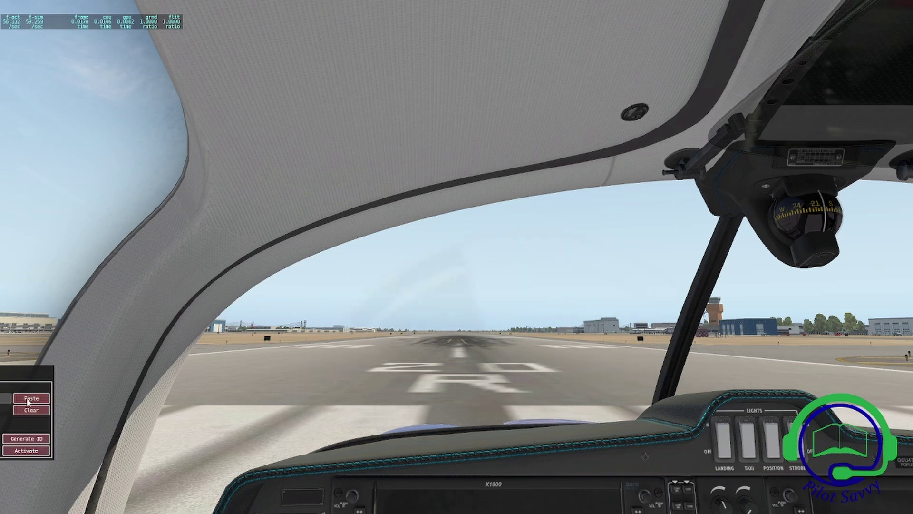
left_click_drag(29, 372, 19, 370)
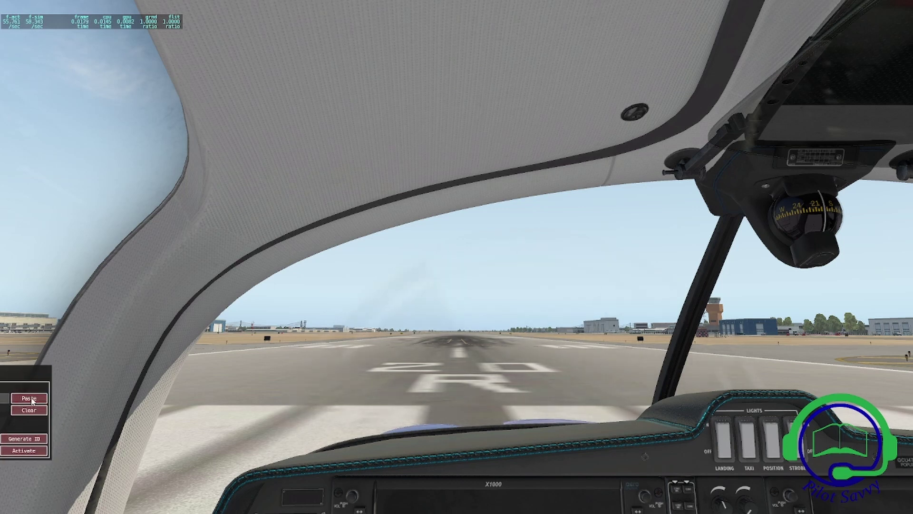
left_click(28, 451)
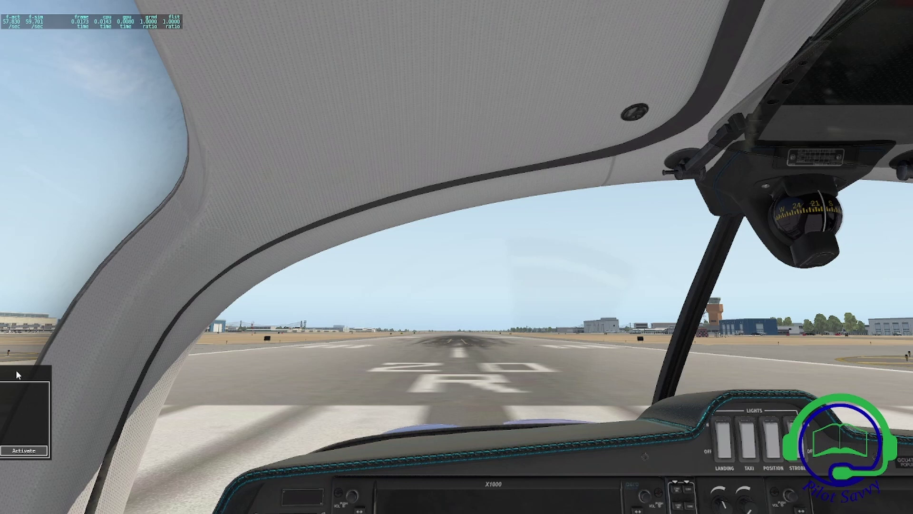
left_click_drag(25, 366, 263, 341)
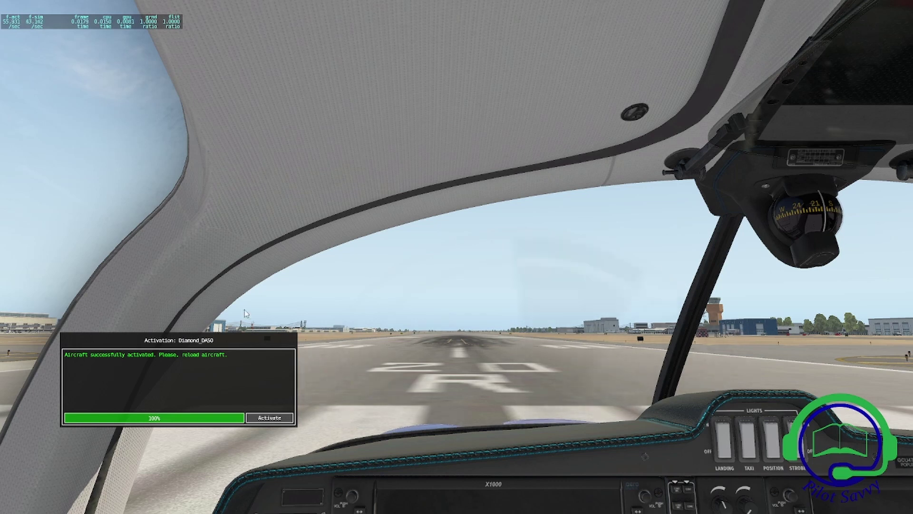
Reload the DA-50 using Developer > Reload the Current Aircraft and Art
mouse_move(172, 8)
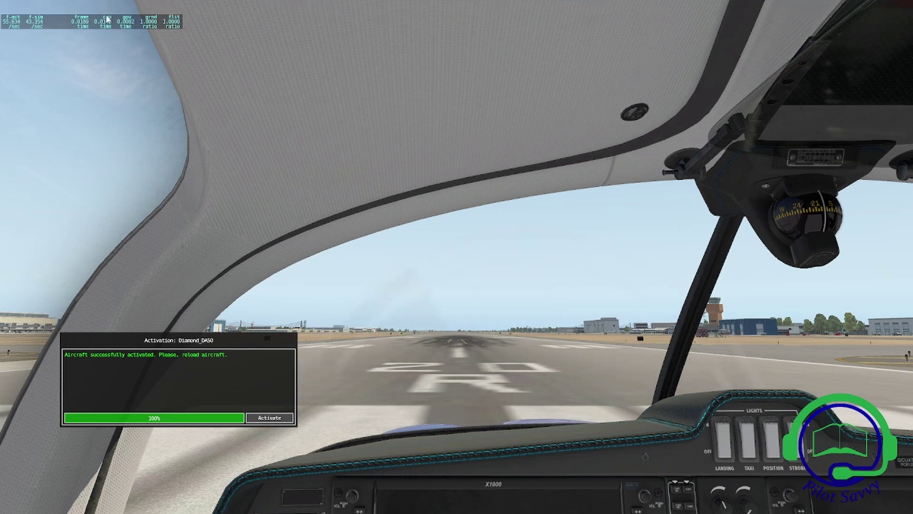
left_click(89, 8)
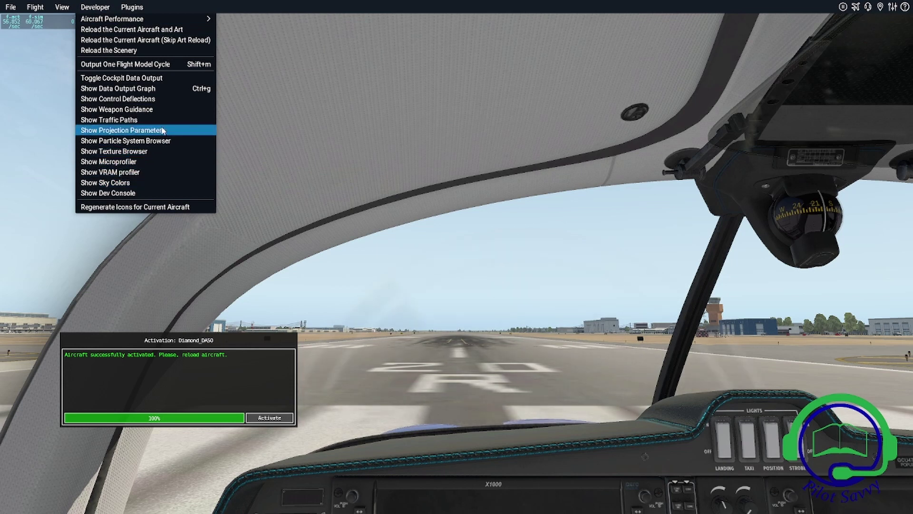
mouse_move(156, 20)
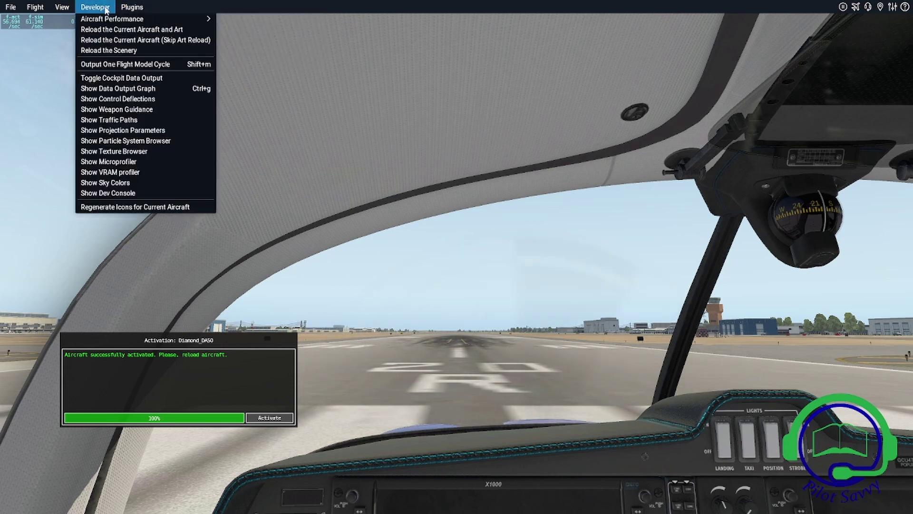
left_click(112, 29)
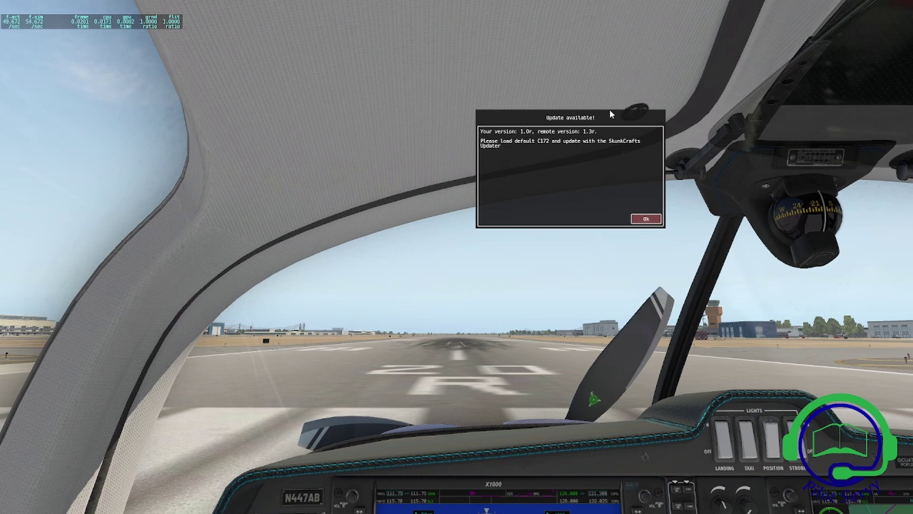
left_click_drag(607, 115, 502, 117)
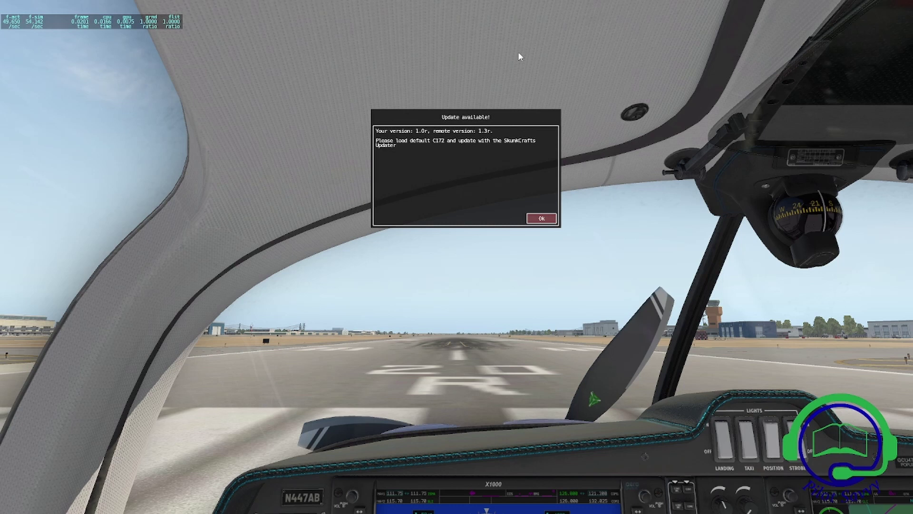
Toggle the SkunkCrafts Updater open and closed, then dismiss the Update available! notice with Ok
mouse_move(838, 10)
mouse_move(810, 15)
mouse_move(126, 4)
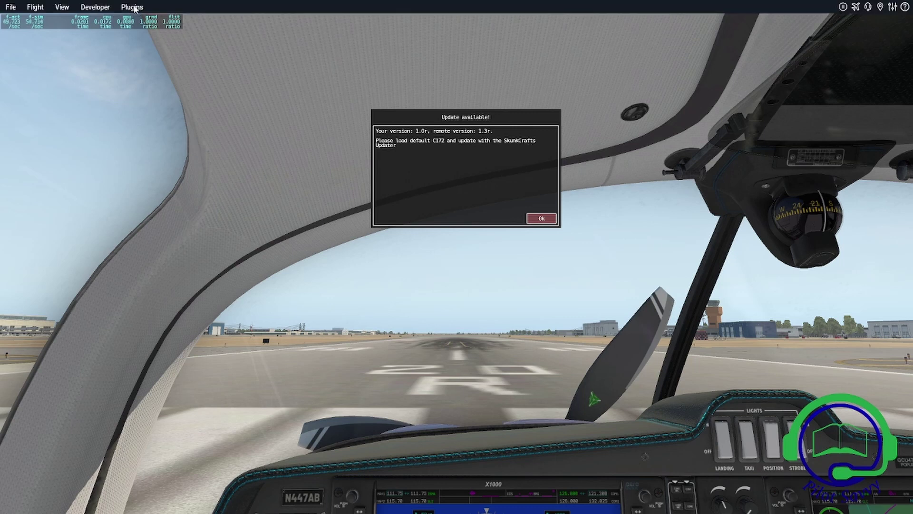
left_click(132, 7)
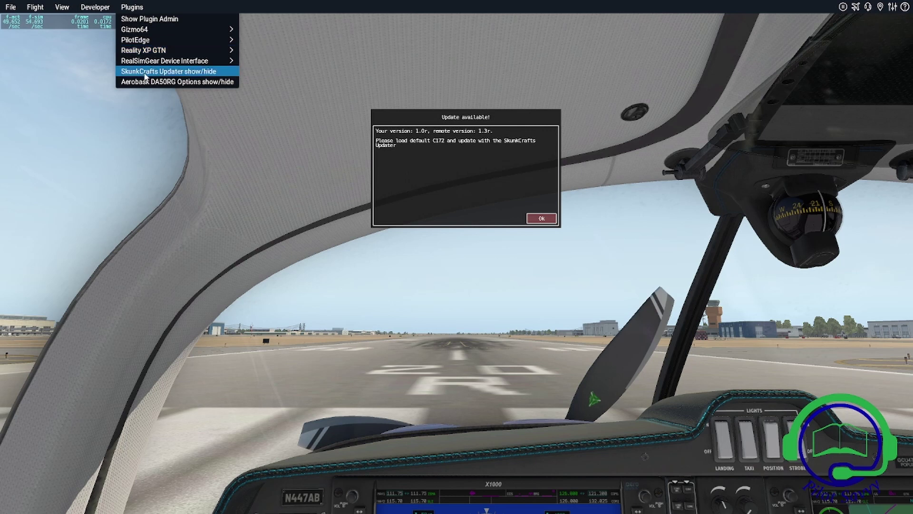
left_click(186, 72)
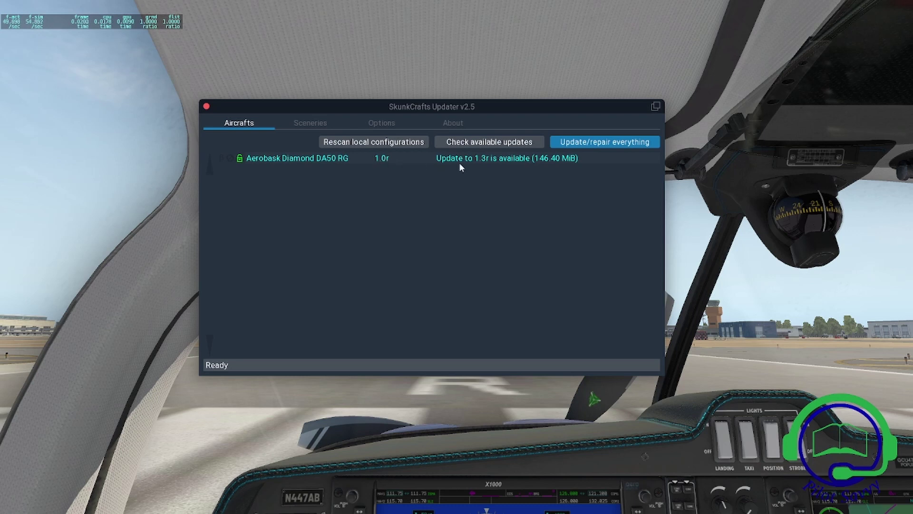
left_click(206, 107)
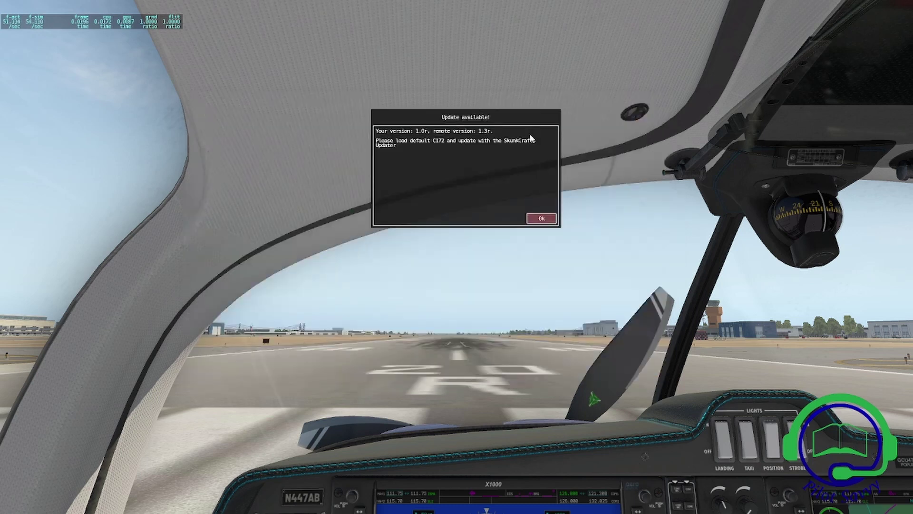
left_click(541, 218)
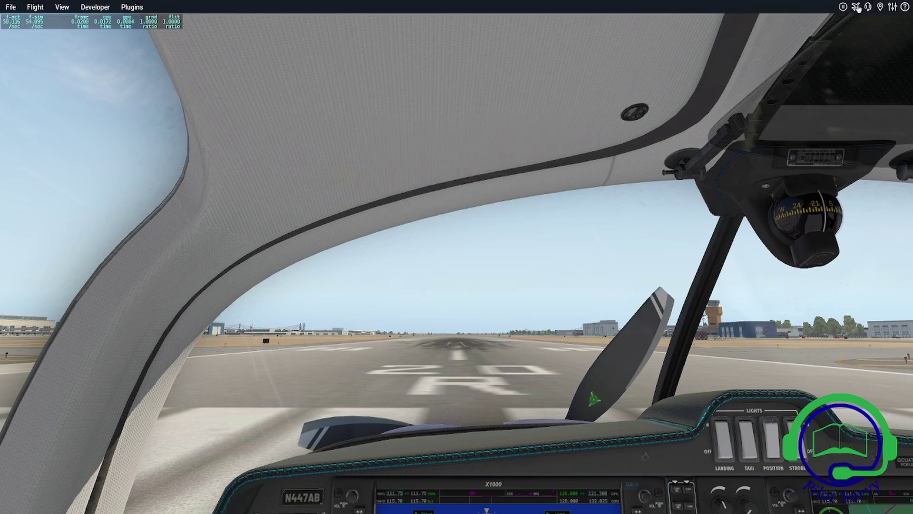
Start a new flight in the Cessna Skyhawk (G1000) on runway 20R at John Wayne
left_click(857, 7)
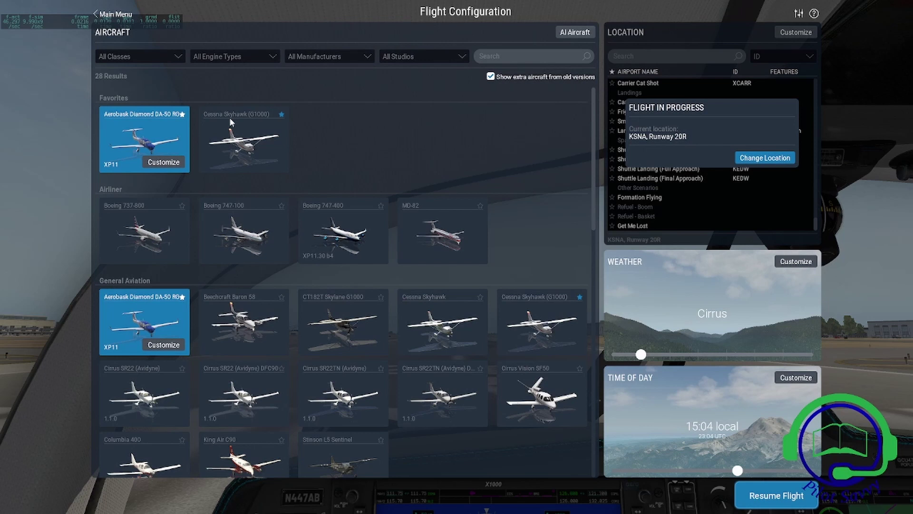
left_click(232, 141)
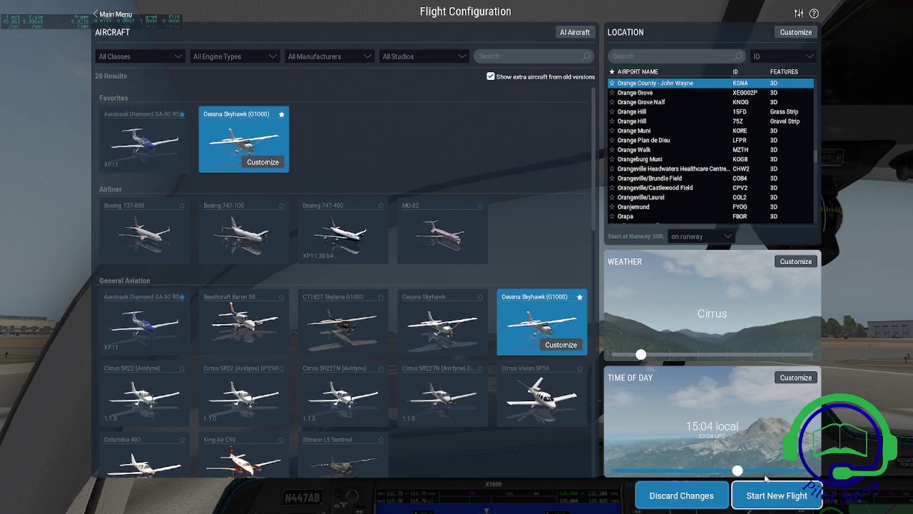
left_click(756, 498)
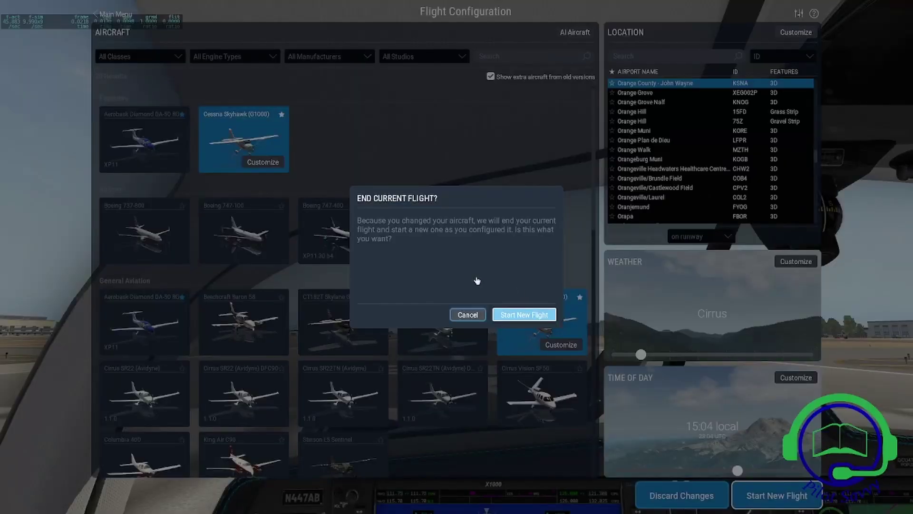
key("Return")
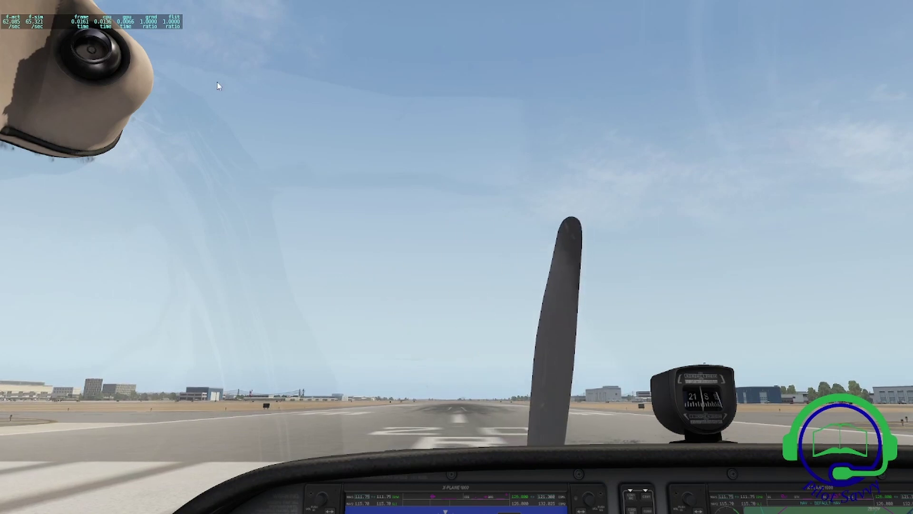
Show the SkunkCrafts Updater from the Plugins menu, listing the DA50 RG's 1.3r update
mouse_move(171, 4)
left_click(138, 6)
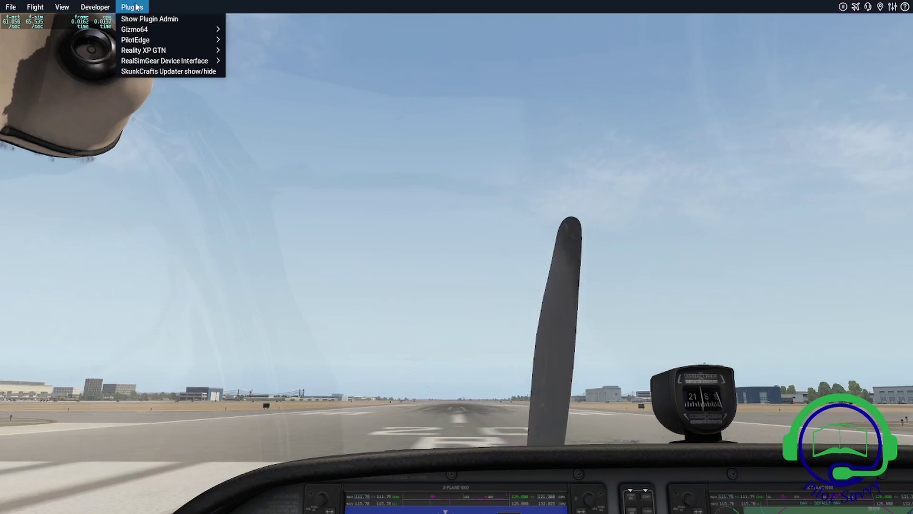
left_click(159, 72)
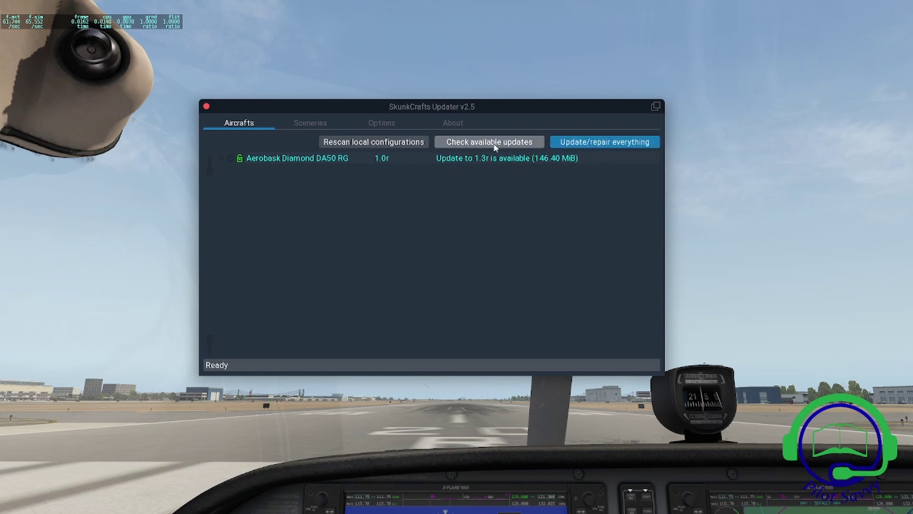
Run Update/repair everything to install the DA50 RG 1.3r update
left_click(593, 142)
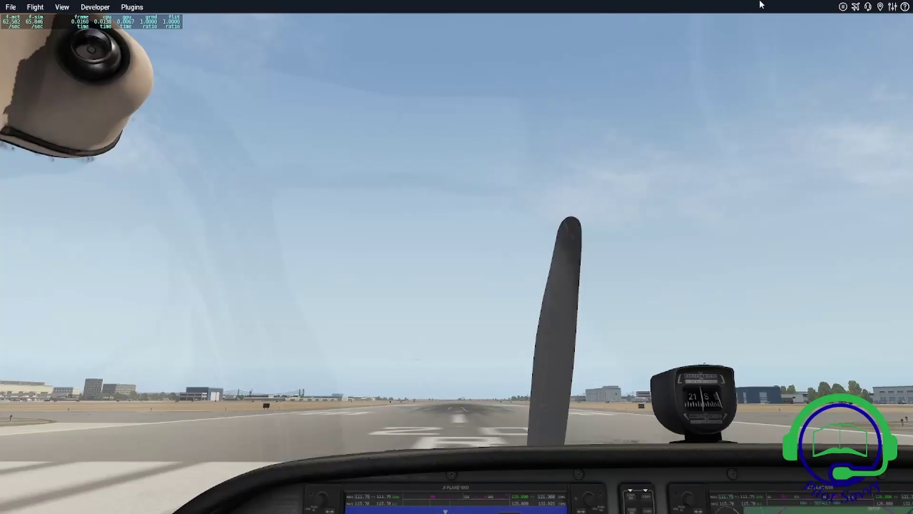
Start a new flight in the Aerobask Diamond DA-50 RG on runway 20R
left_click(855, 7)
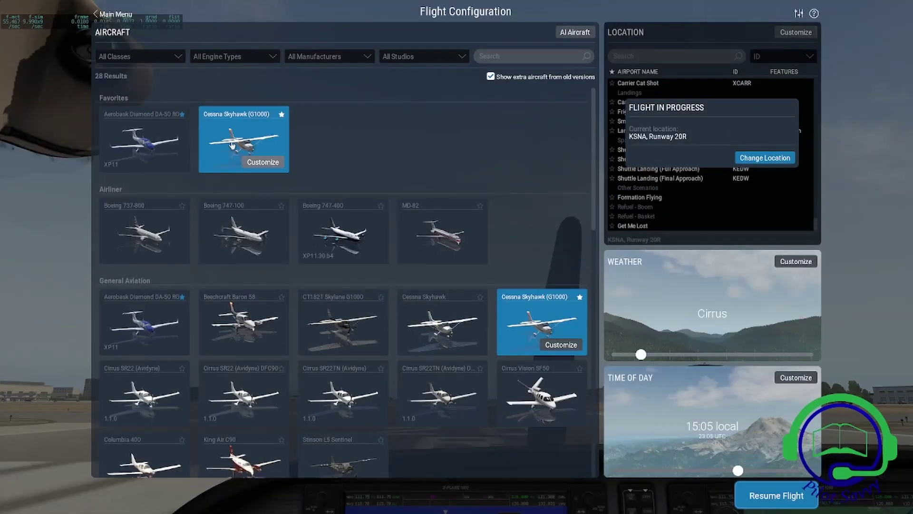
left_click(141, 146)
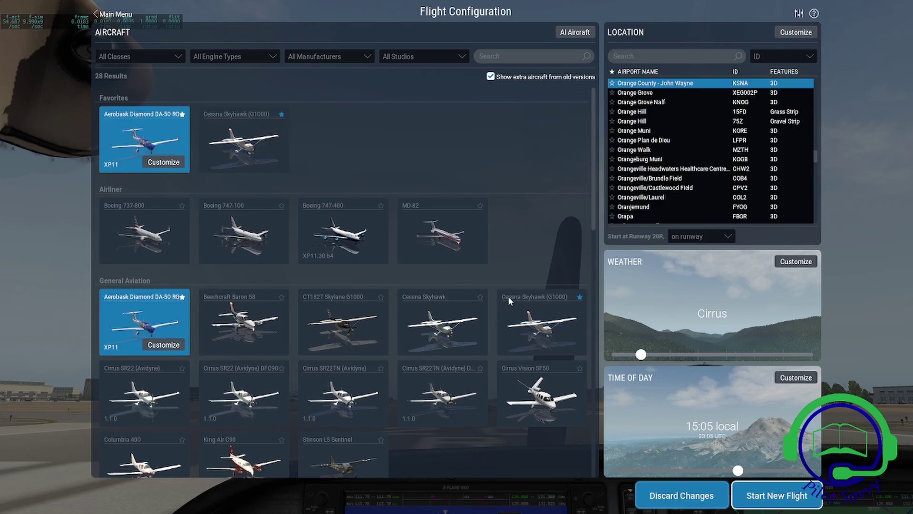
left_click(801, 492)
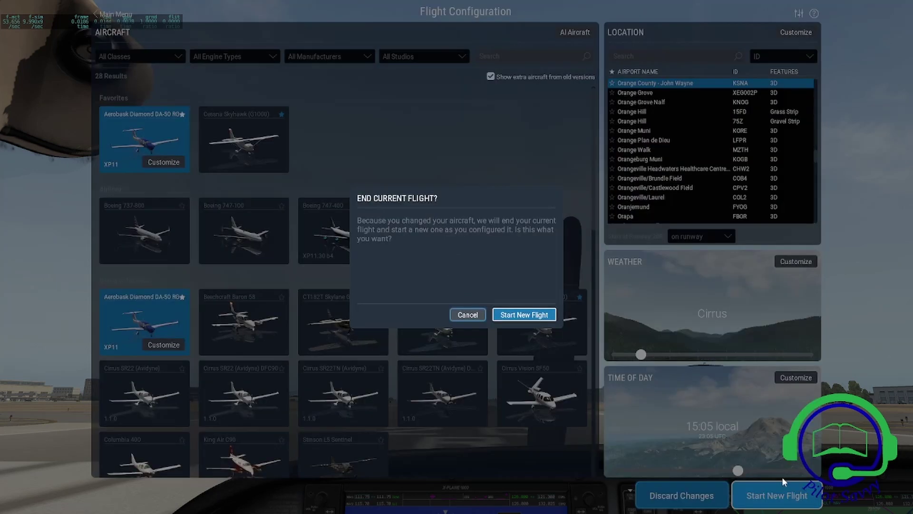
left_click(542, 316)
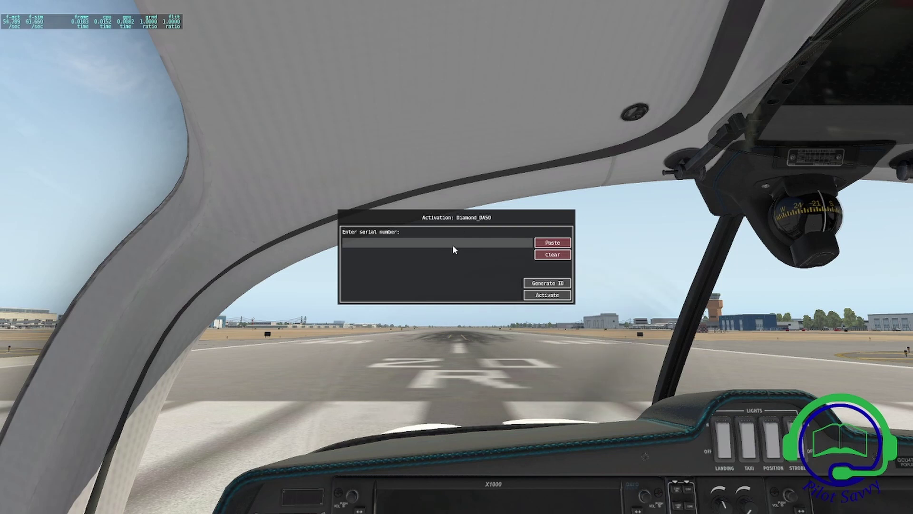
Activate the updated DA-50 RG with the pasted serial number and bring the activation box back into view
left_click_drag(504, 215, 244, 265)
left_click_drag(269, 272, 14, 333)
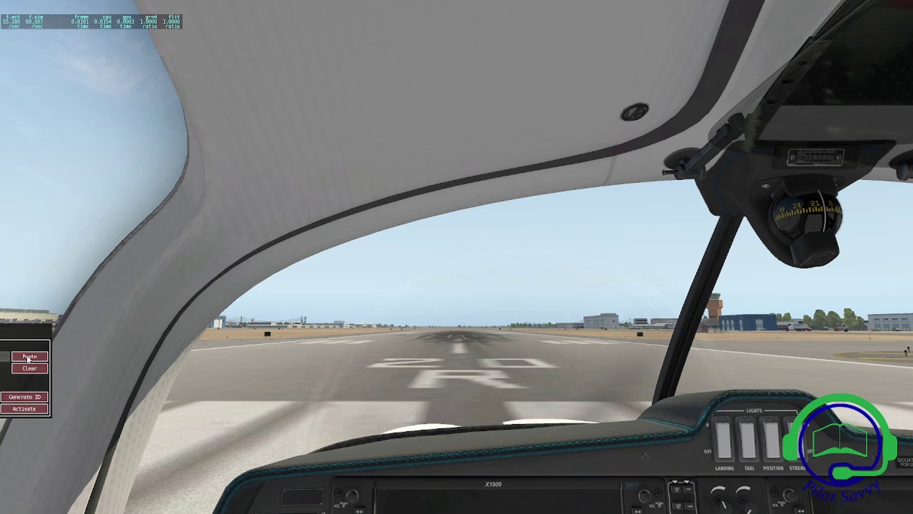
left_click(26, 409)
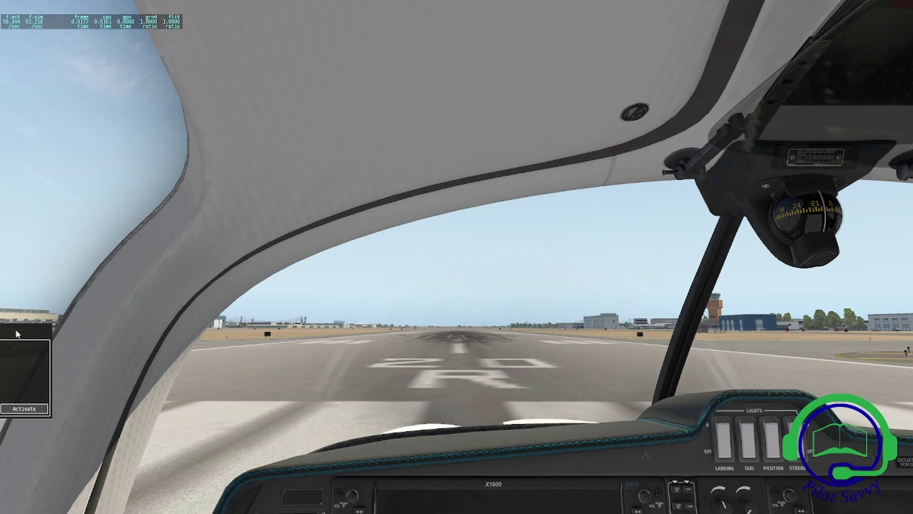
left_click_drag(17, 334, 322, 281)
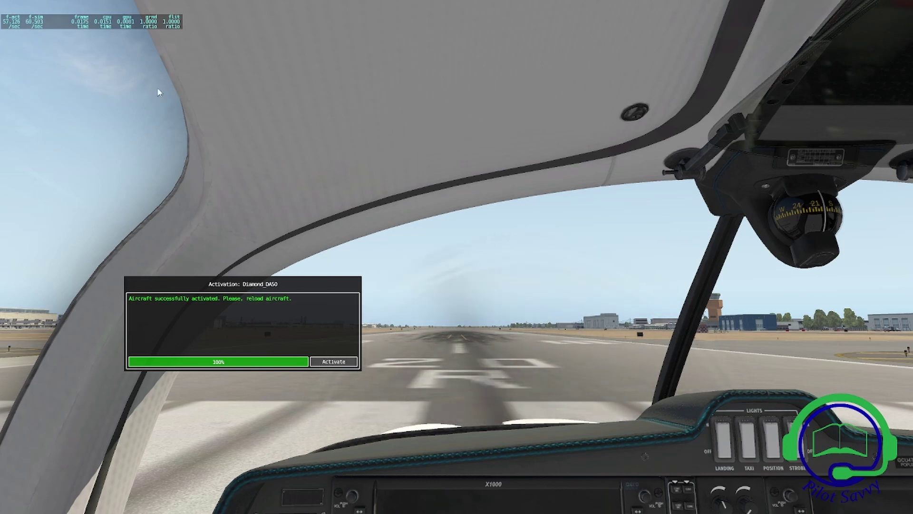
Reload the activated DA-50 RG from the Developer menu
mouse_move(118, 13)
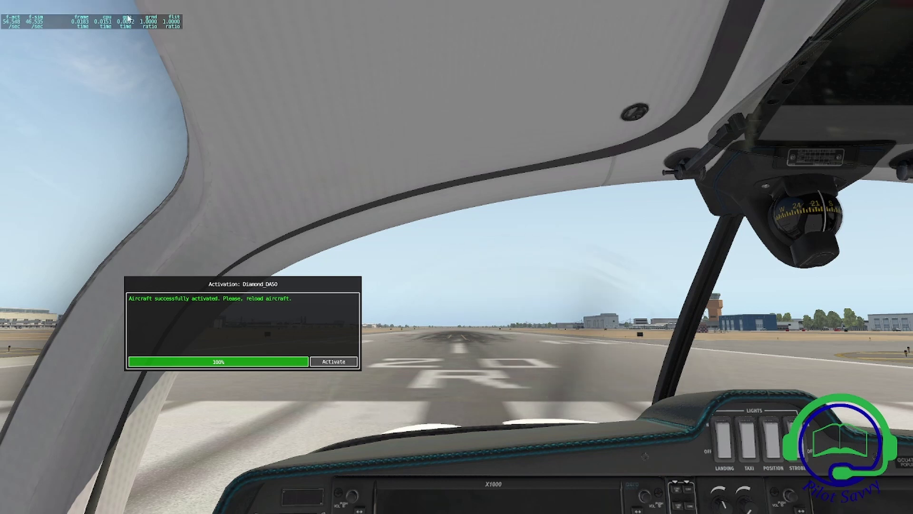
left_click(95, 7)
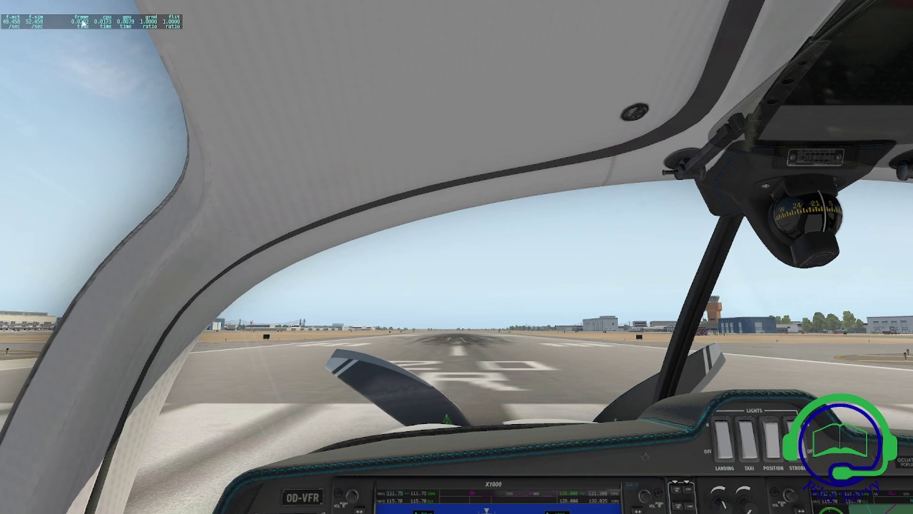
mouse_move(118, 3)
key("Down")
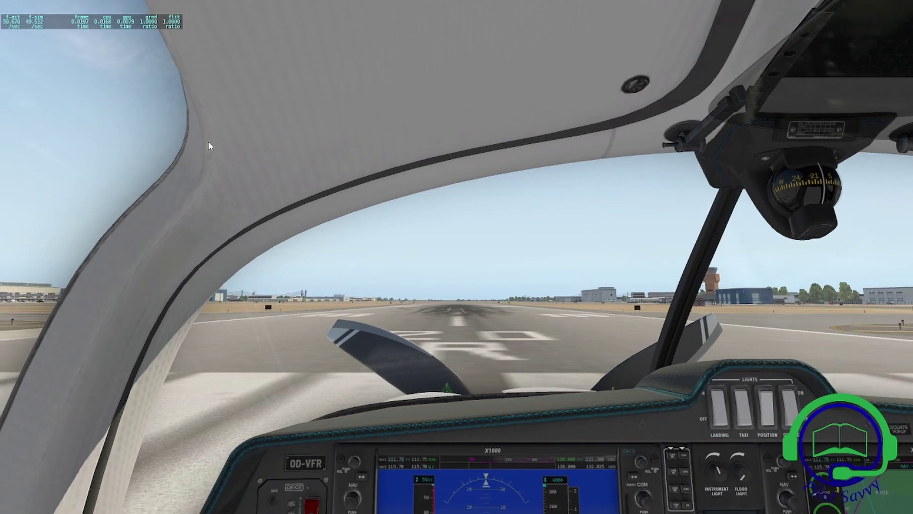
key("Down")
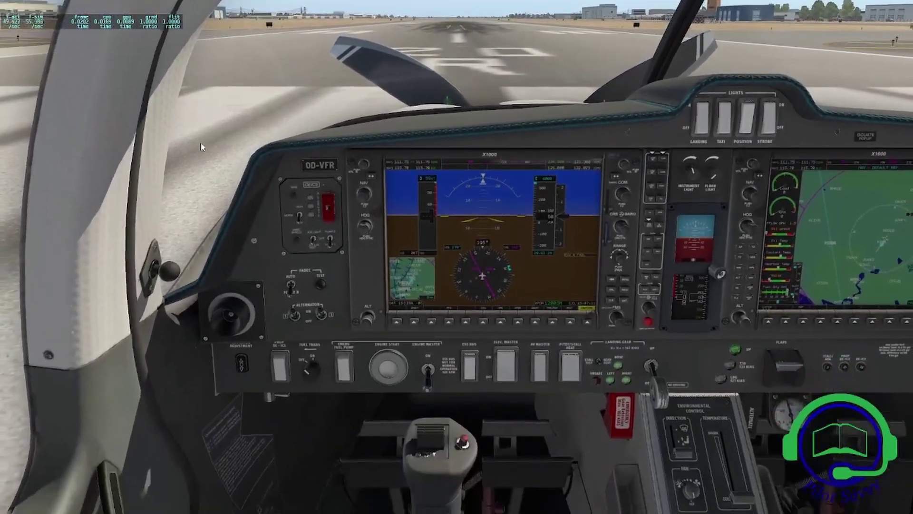
key("Up")
key("Up")
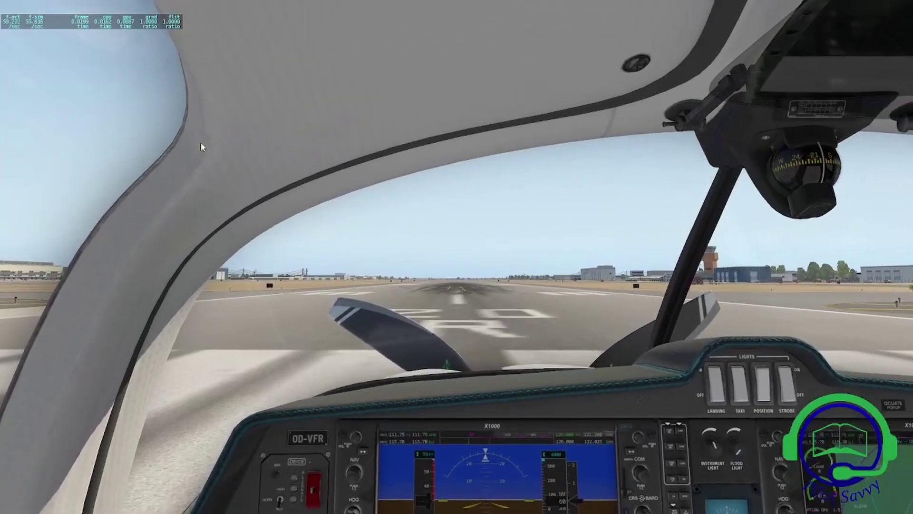